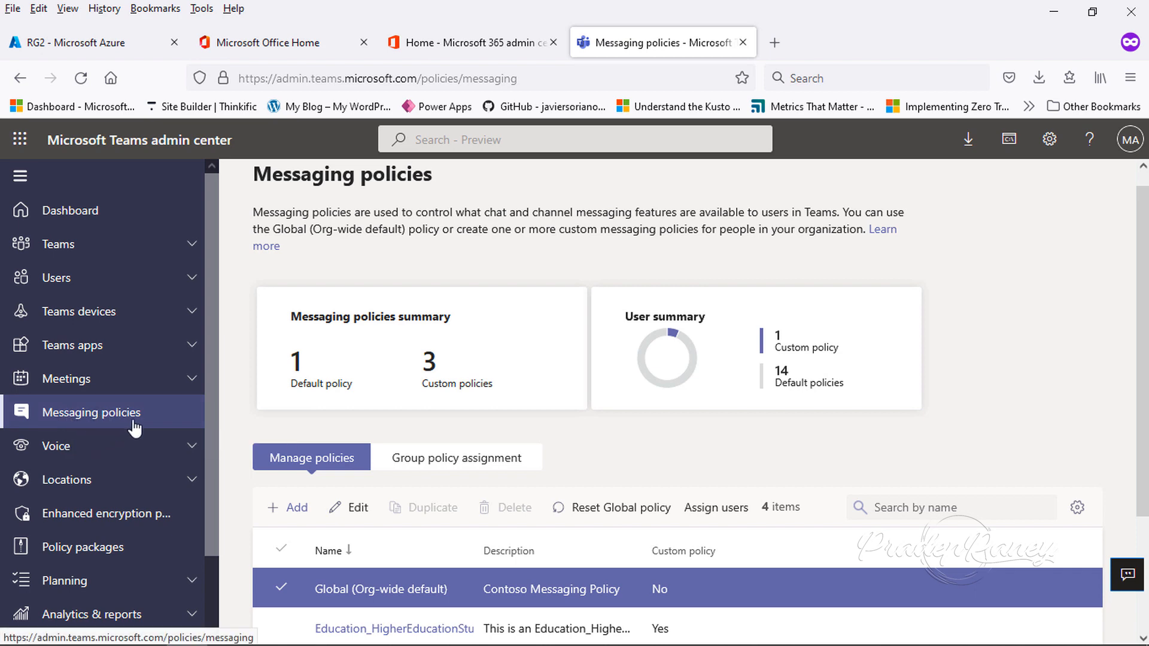
- Open the Global (Org-wide default) messaging policy to review its settings and return to the messaging policies list
{"action": "left_click", "coordinate": [109, 426]}
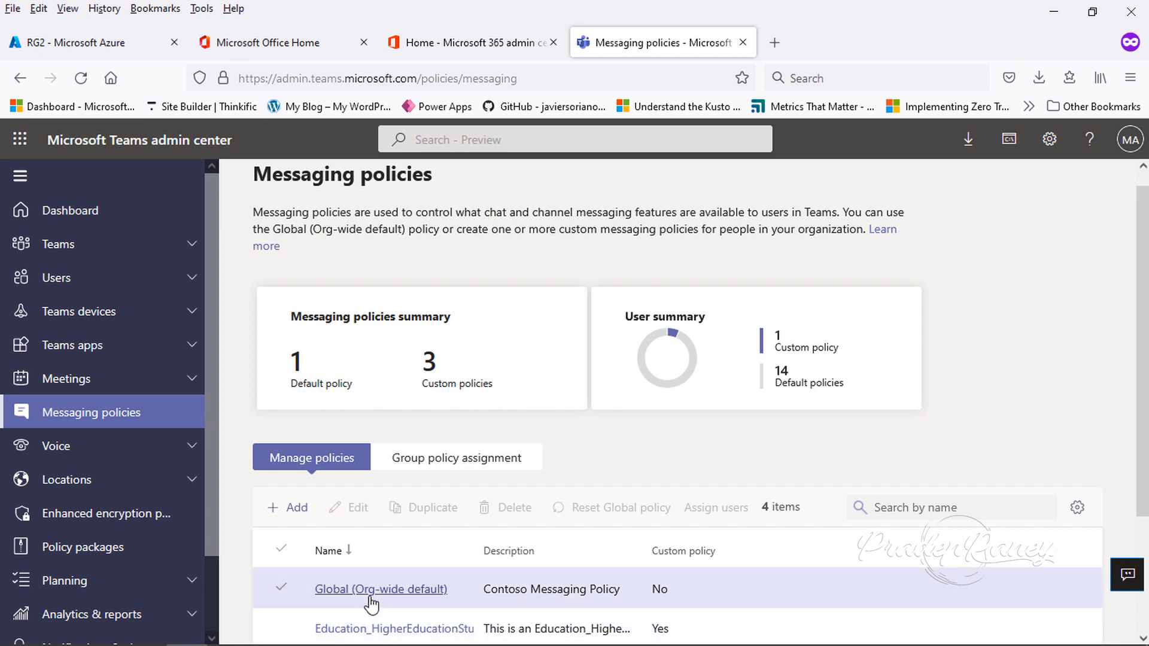
{"action": "left_click", "coordinate": [371, 598]}
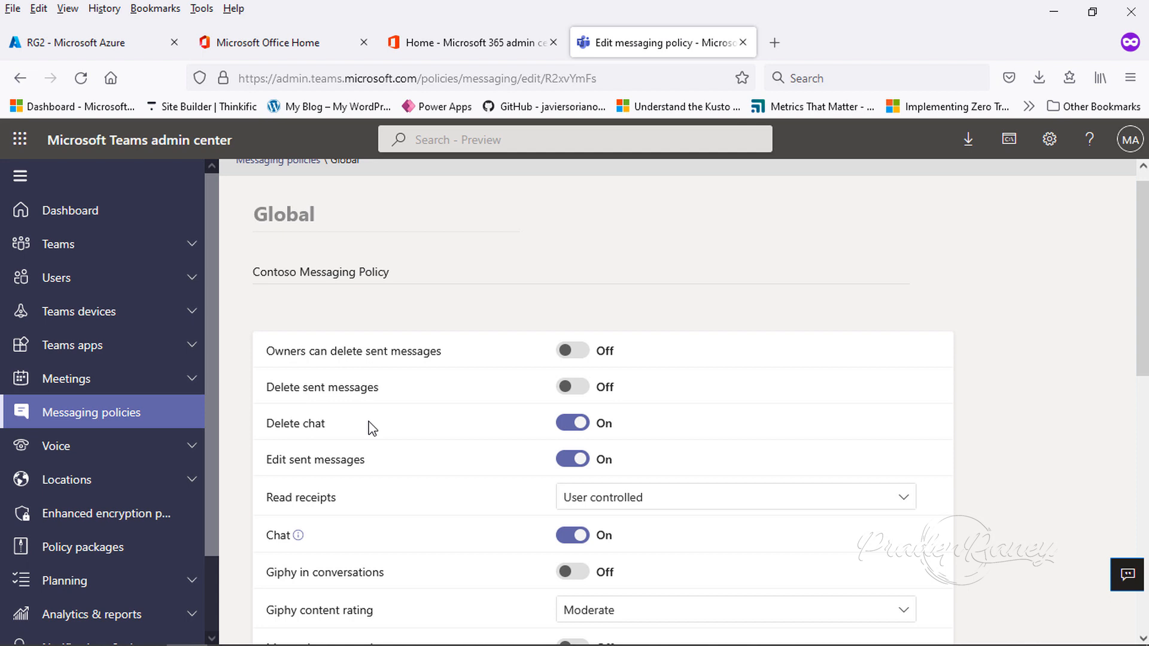
{"action": "left_click", "coordinate": [118, 421]}
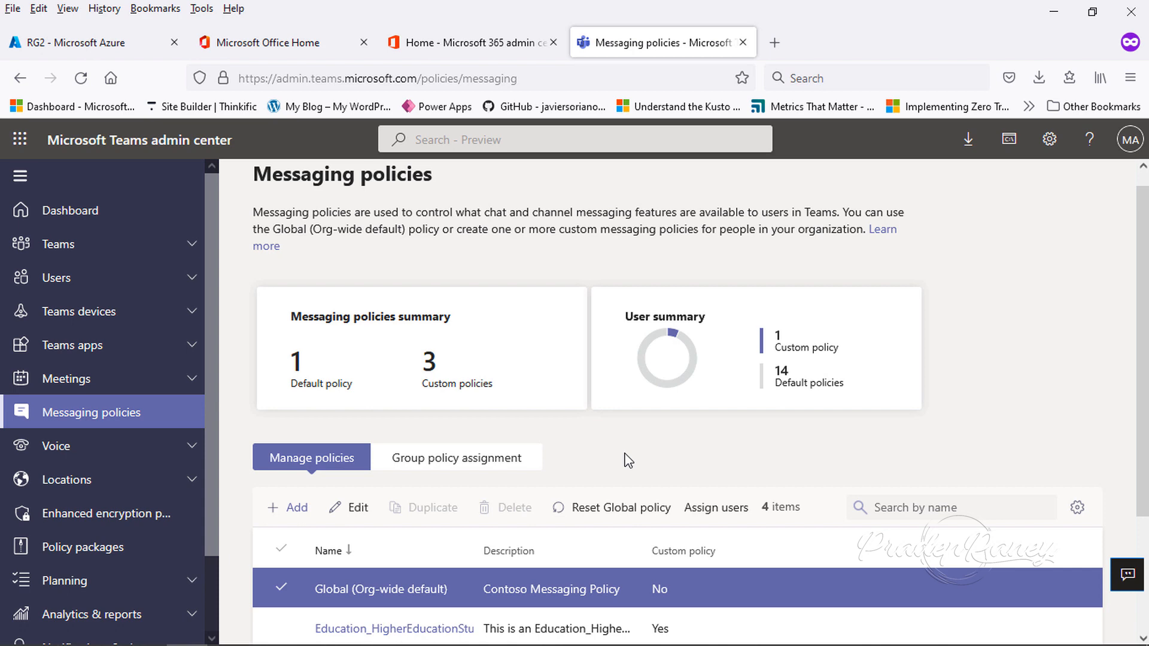
- Add a new messaging policy named Formazione Tecnologica Policy
{"action": "left_click", "coordinate": [306, 513]}
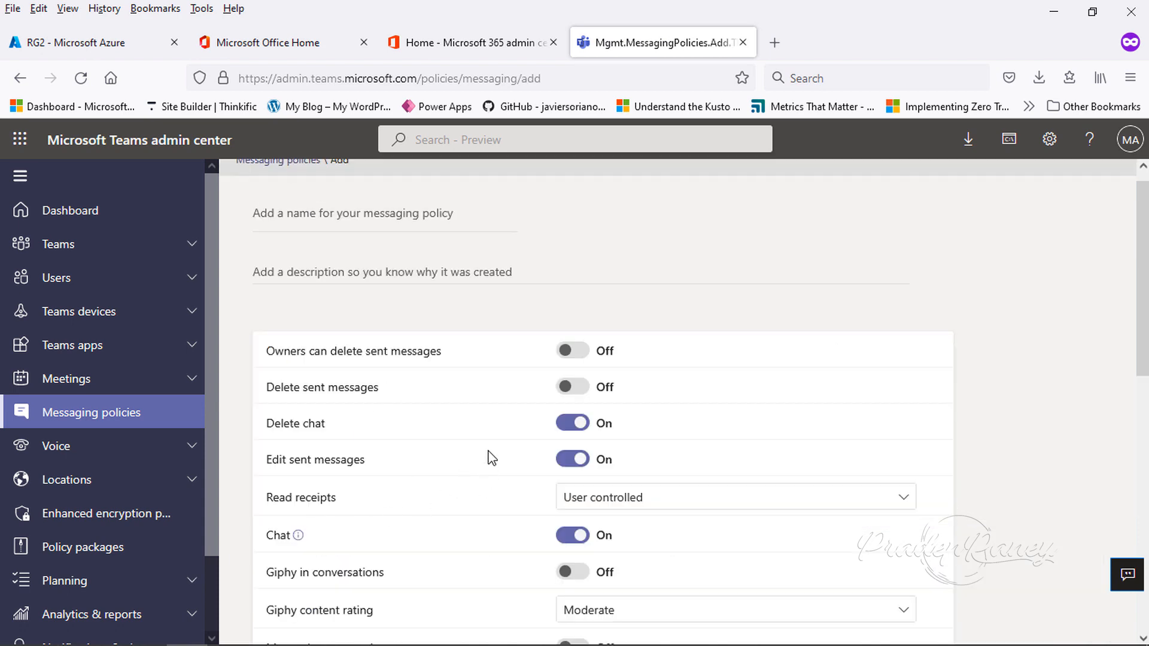
{"action": "left_click", "coordinate": [299, 235]}
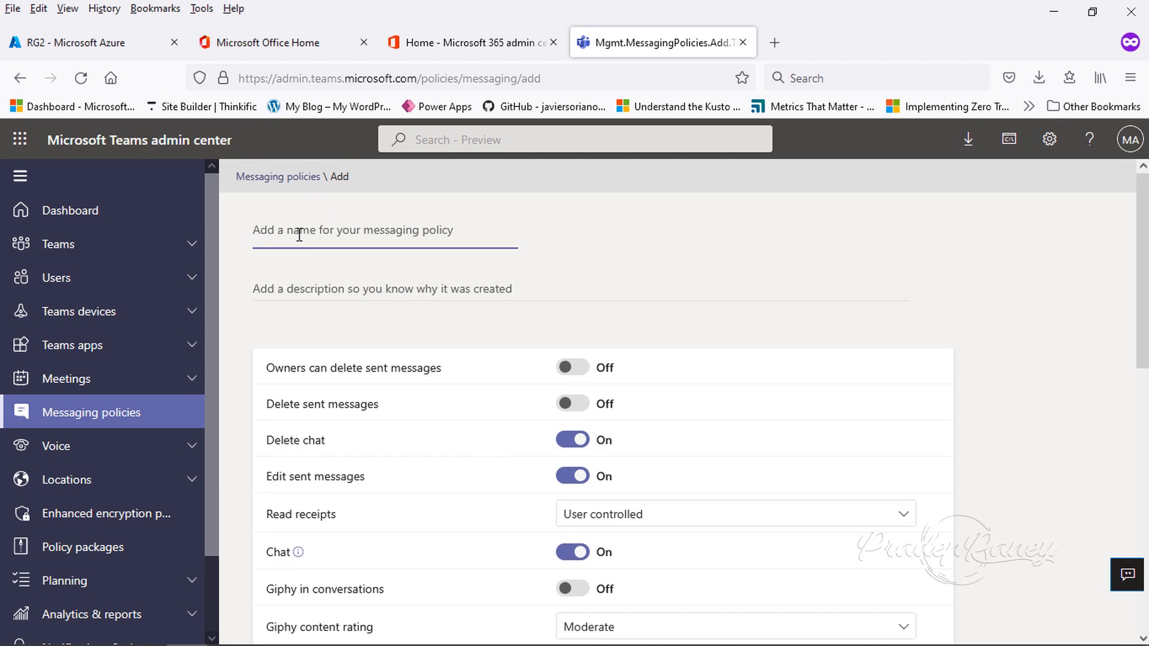
{"action": "type", "text": "Fo"}
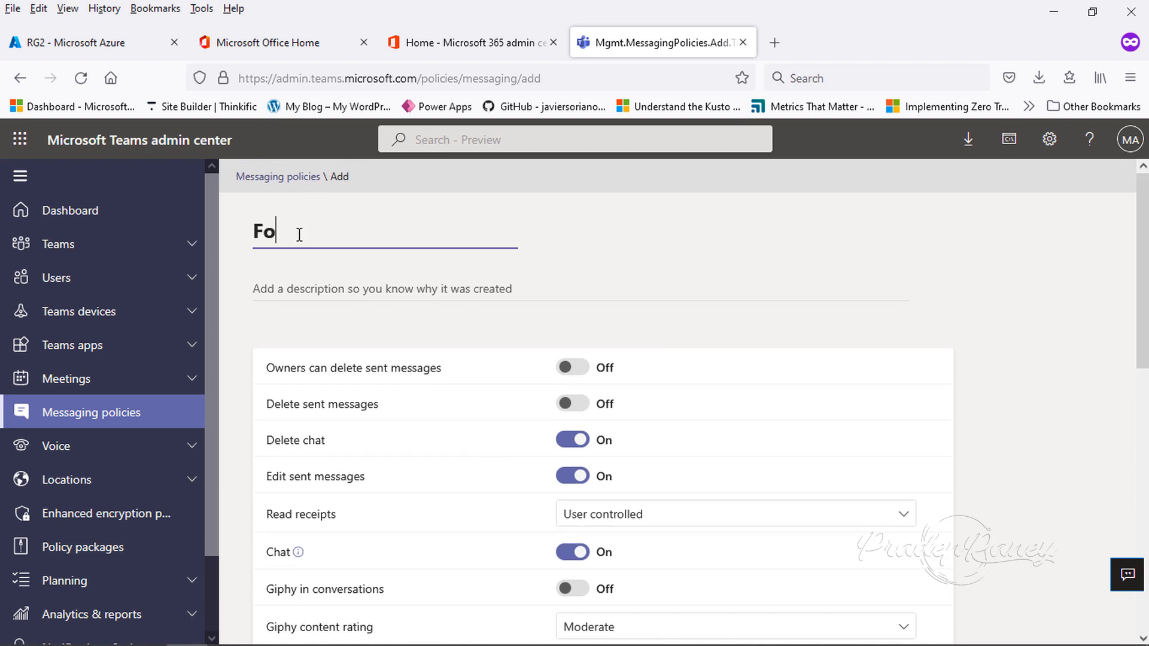
{"action": "type", "text": "rmazione Tec"}
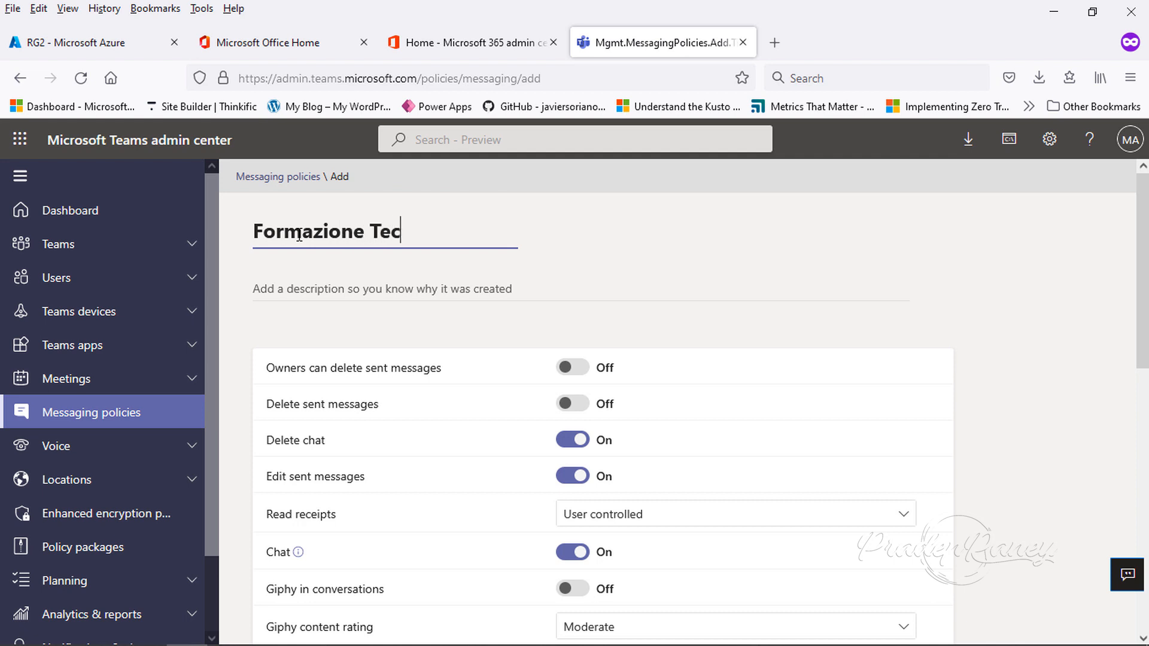
{"action": "type", "text": "nologica"}
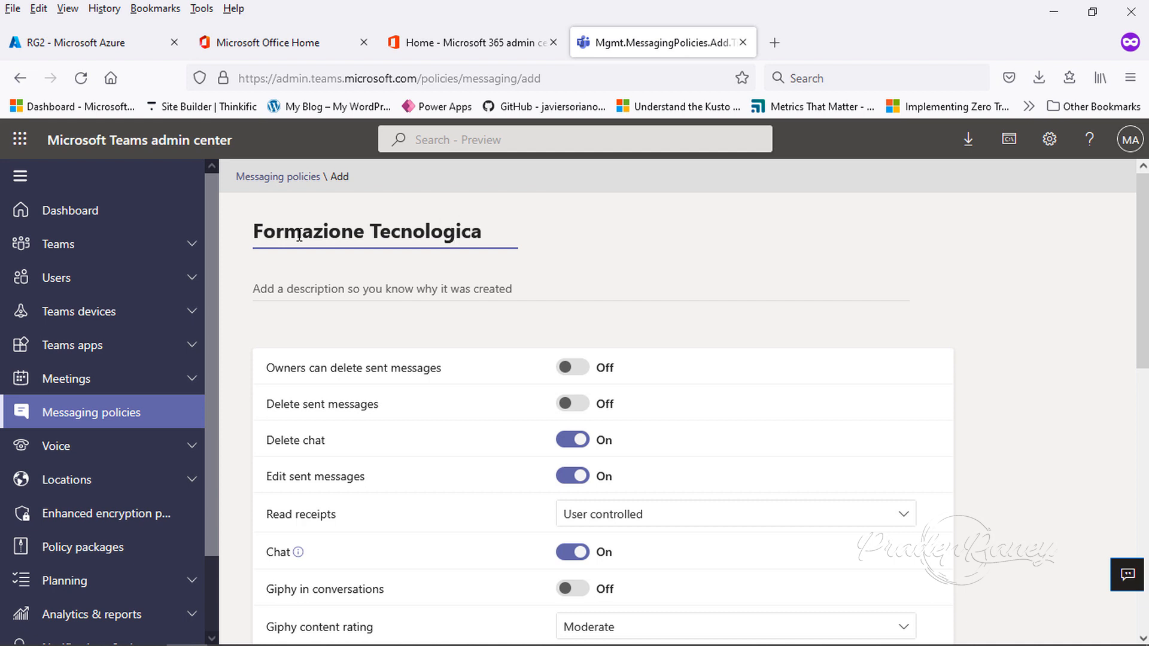
{"action": "type", "text": " Policy"}
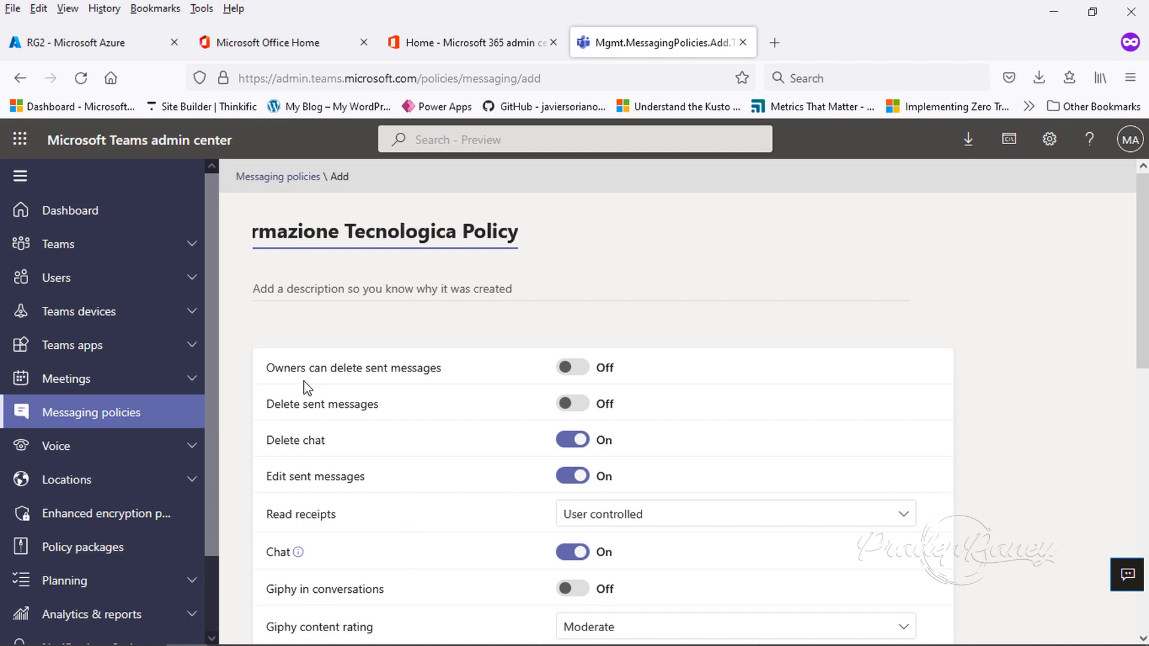
- Turn on Owners can delete sent messages and Delete sent messages, and review the Read receipts options
{"action": "left_click", "coordinate": [571, 369]}
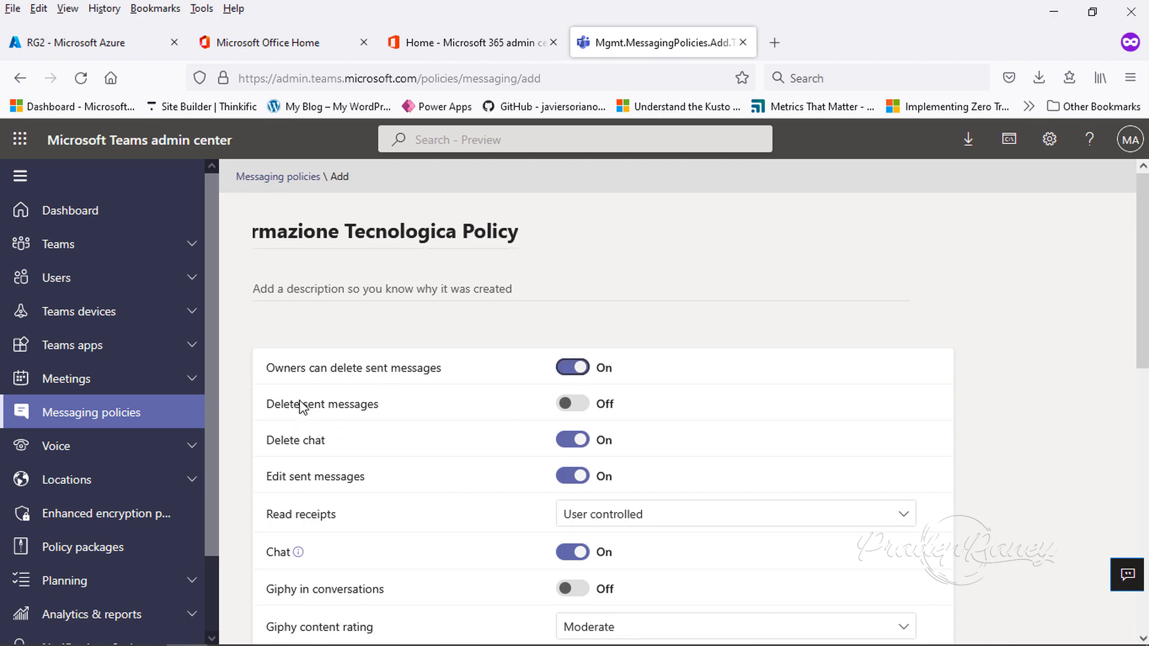
{"action": "left_click", "coordinate": [568, 404]}
{"action": "scroll", "coordinate": [465, 457], "scroll_direction": "down", "scroll_amount": 3}
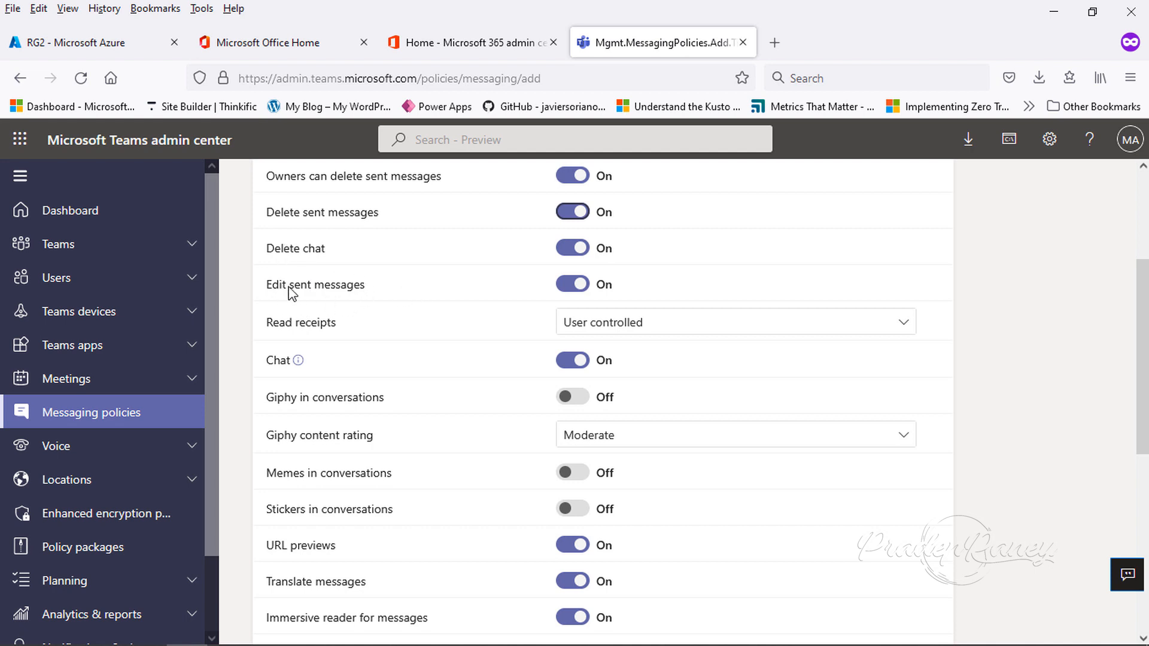
{"action": "left_click", "coordinate": [622, 327]}
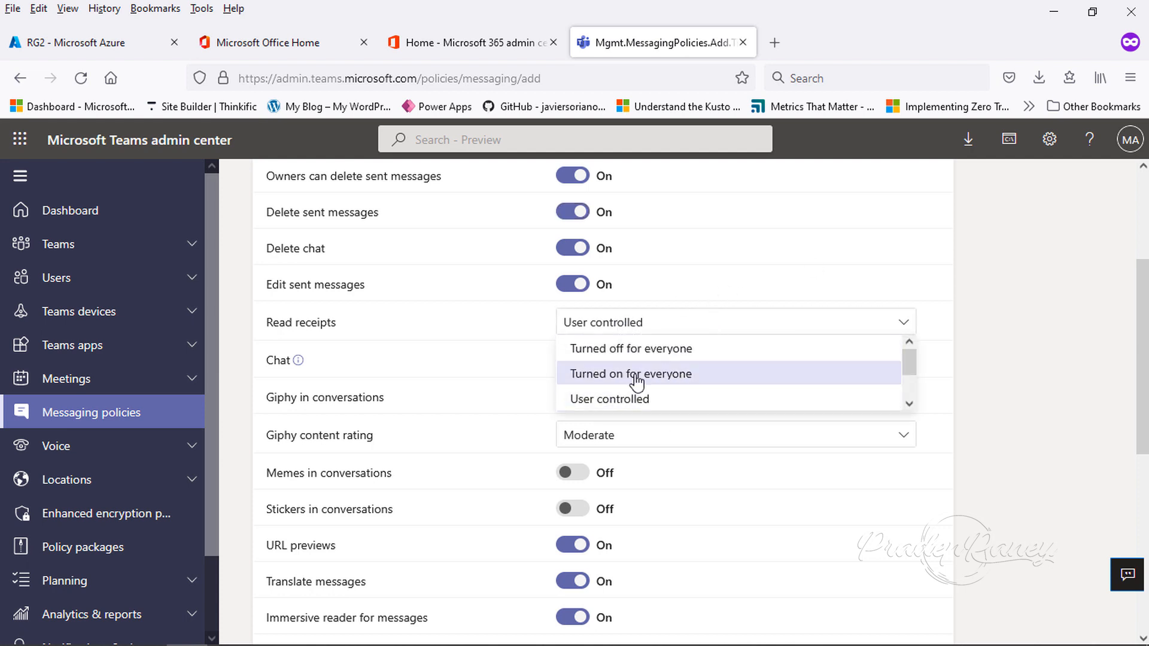
{"action": "left_click", "coordinate": [1046, 366]}
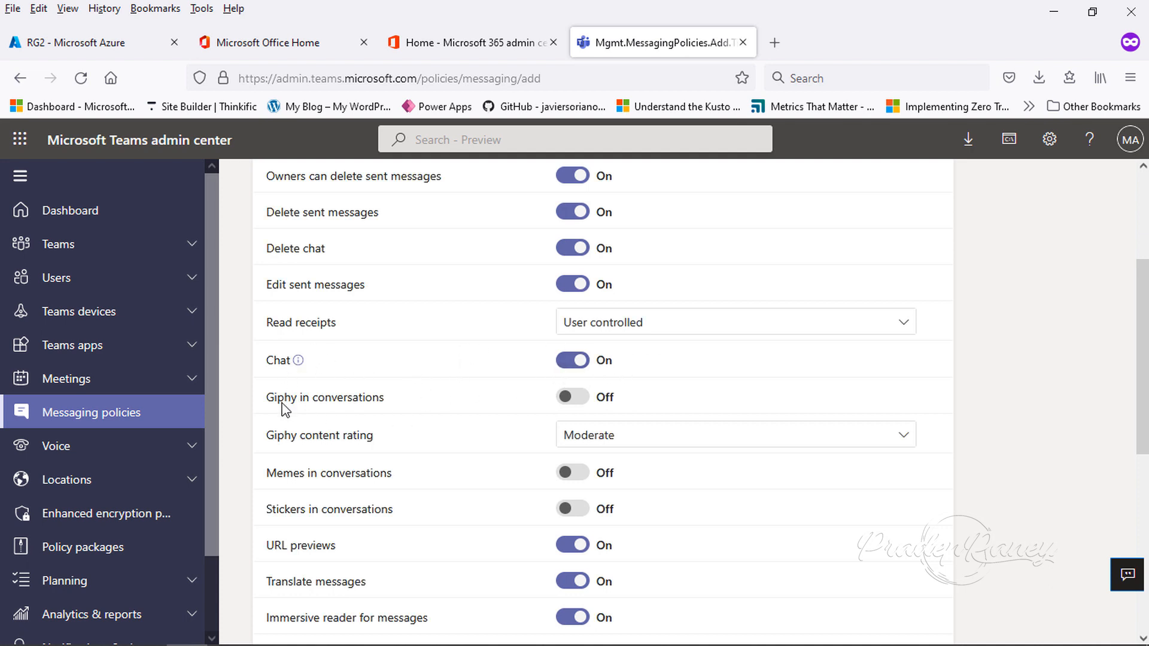
- Turn on Giphy in conversations and review the Giphy content rating options
{"action": "left_click", "coordinate": [571, 397]}
{"action": "left_click", "coordinate": [635, 440]}
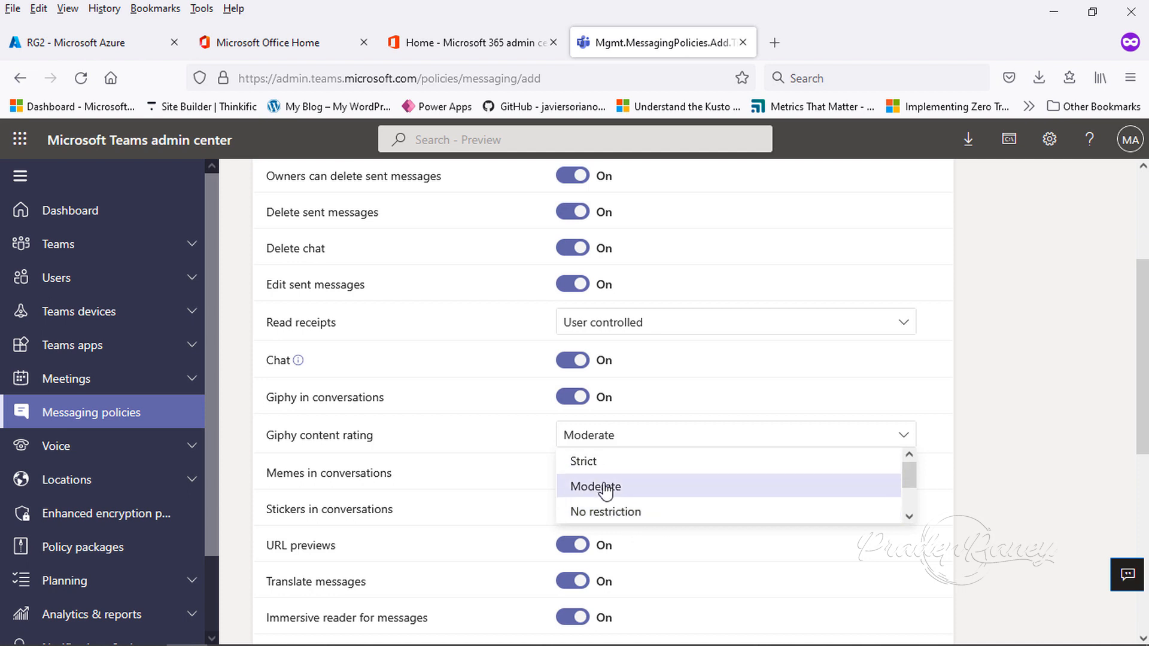
{"action": "left_click", "coordinate": [1031, 430]}
- Save the new messaging policy and select Formazione Tecnologica Policy in the policy list
{"action": "scroll", "coordinate": [526, 500], "scroll_direction": "down", "scroll_amount": 2}
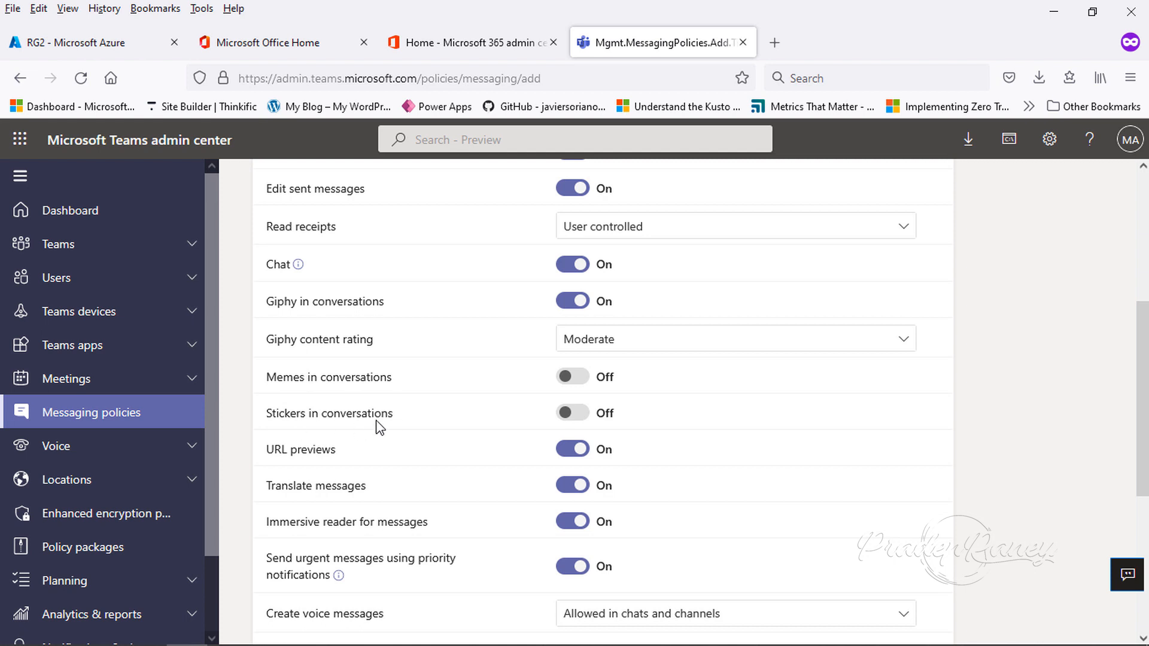
{"action": "scroll", "coordinate": [377, 426], "scroll_direction": "down", "scroll_amount": 2}
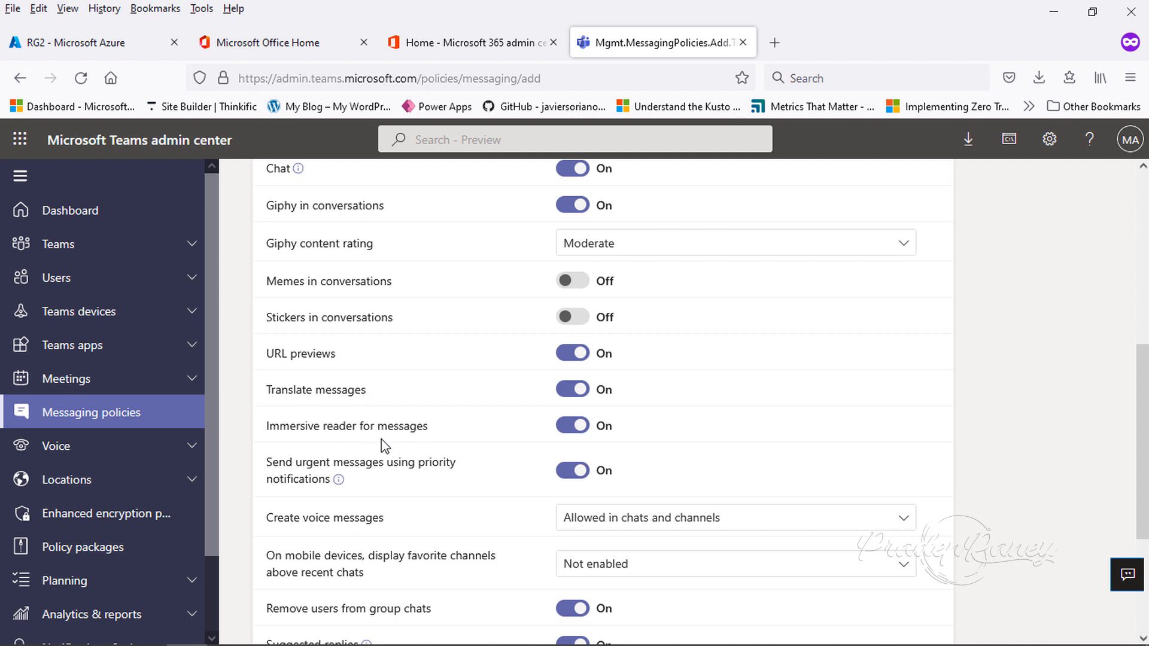
{"action": "scroll", "coordinate": [429, 436], "scroll_direction": "down", "scroll_amount": 2}
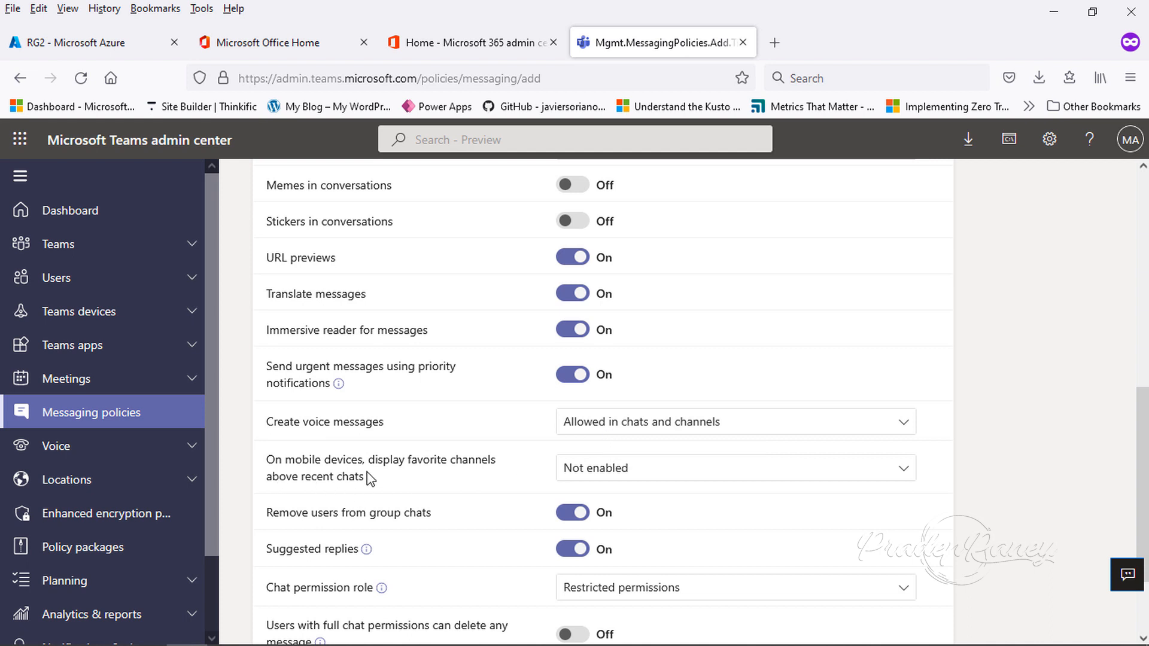
{"action": "scroll", "coordinate": [370, 478], "scroll_direction": "down", "scroll_amount": 2}
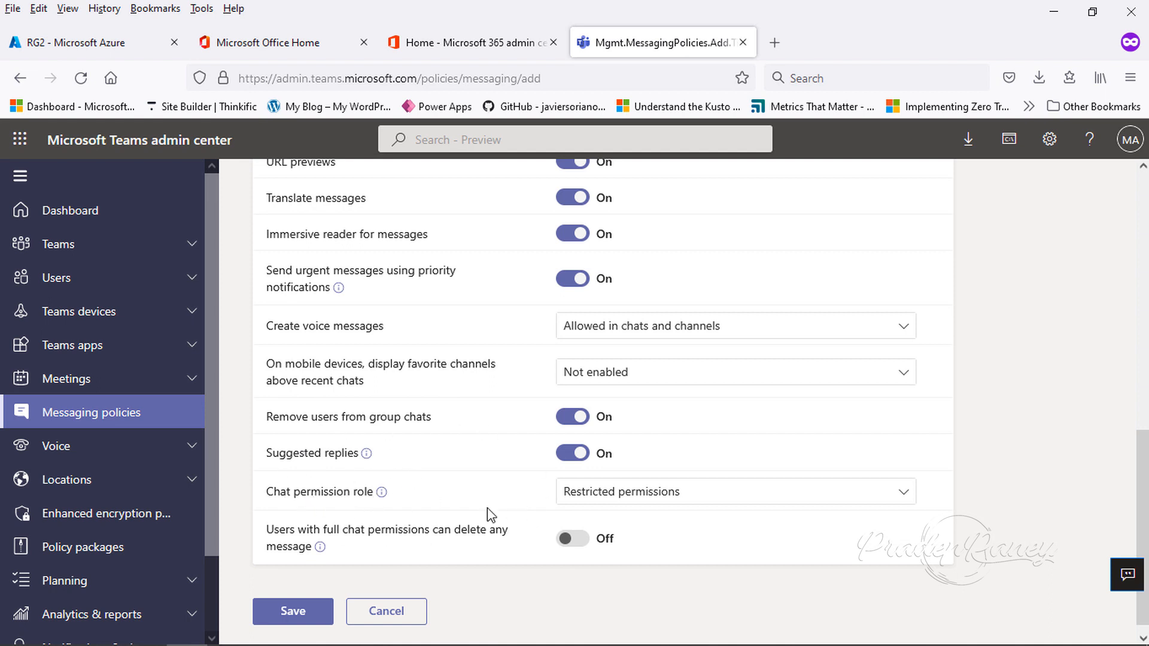
{"action": "left_click", "coordinate": [285, 611]}
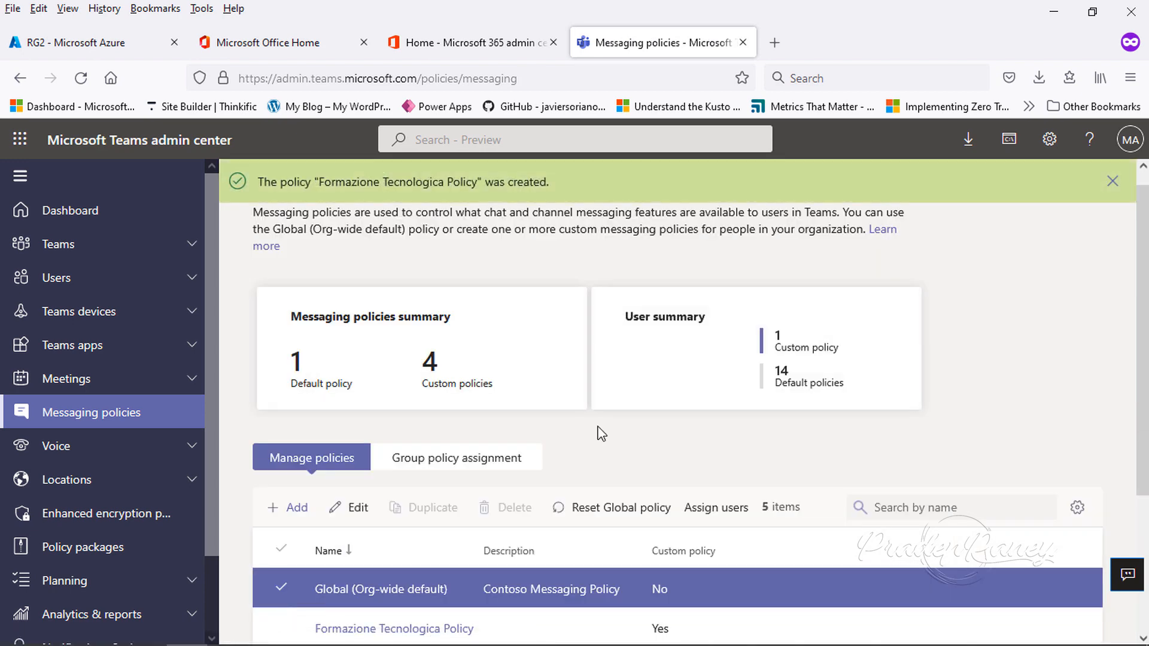
{"action": "scroll", "coordinate": [600, 419], "scroll_direction": "down", "scroll_amount": 3}
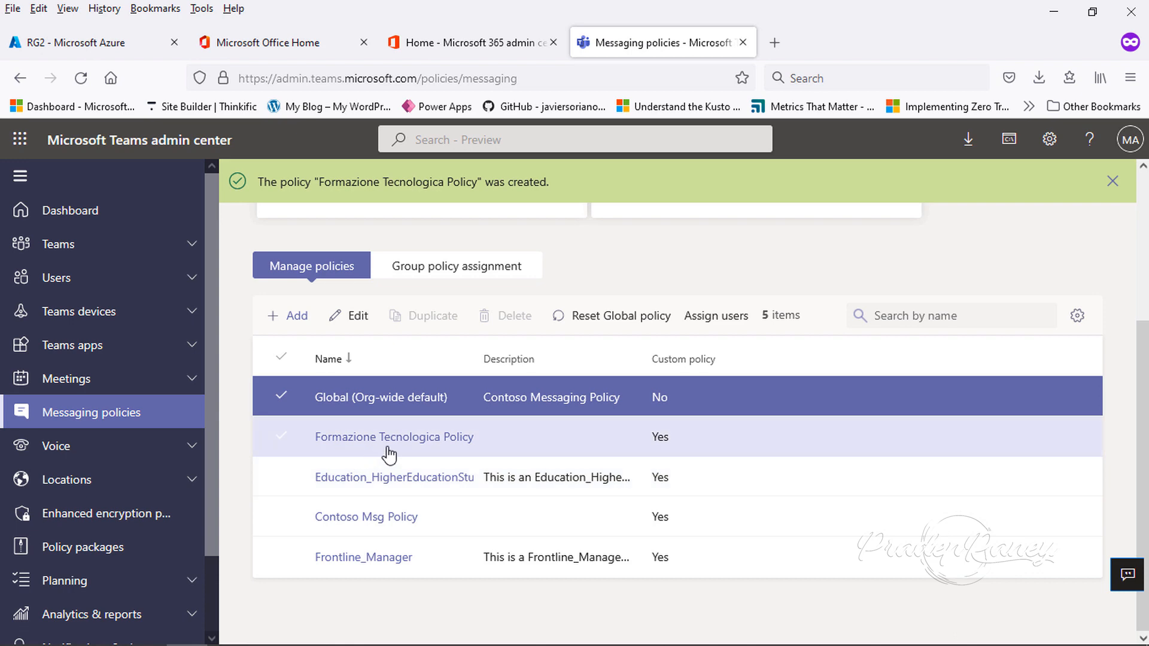
{"action": "left_click", "coordinate": [279, 439]}
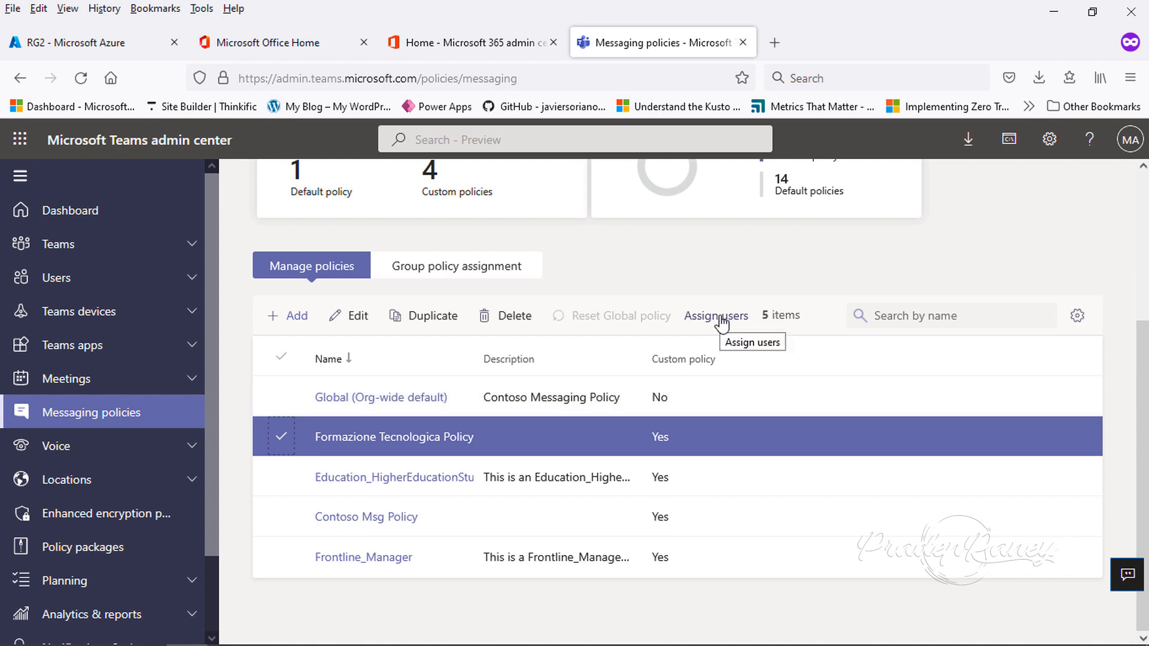
{"action": "left_click", "coordinate": [484, 275]}
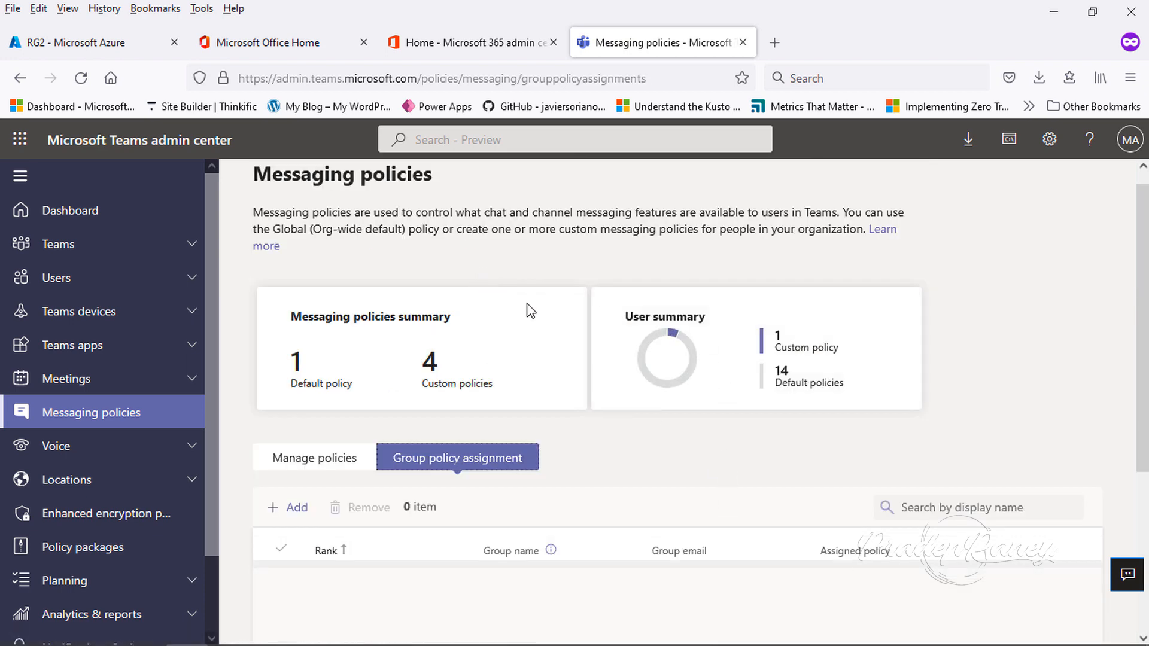
{"action": "scroll", "coordinate": [658, 491], "scroll_direction": "down", "scroll_amount": 3}
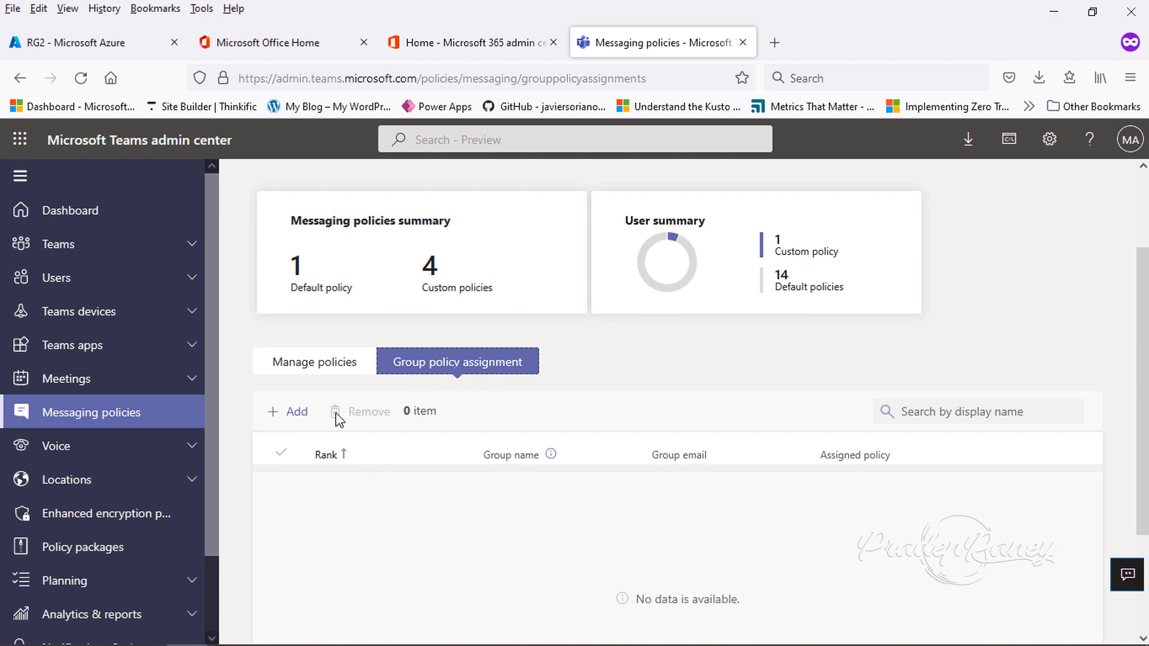
{"action": "left_click", "coordinate": [299, 417]}
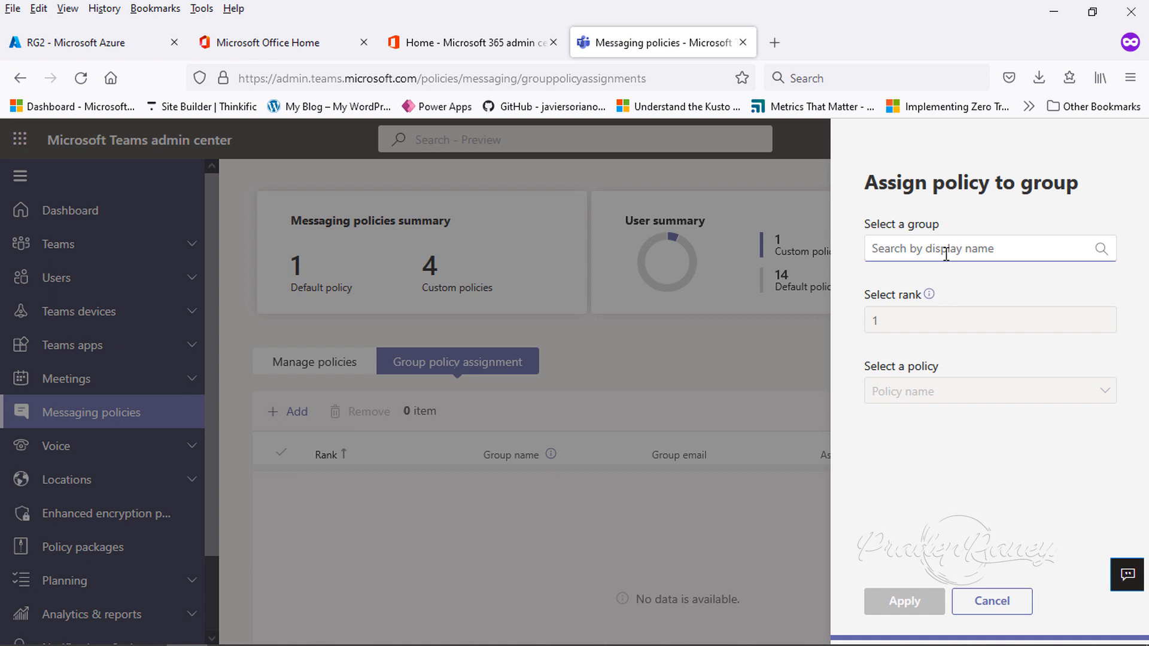
{"action": "type", "text": "FD"}
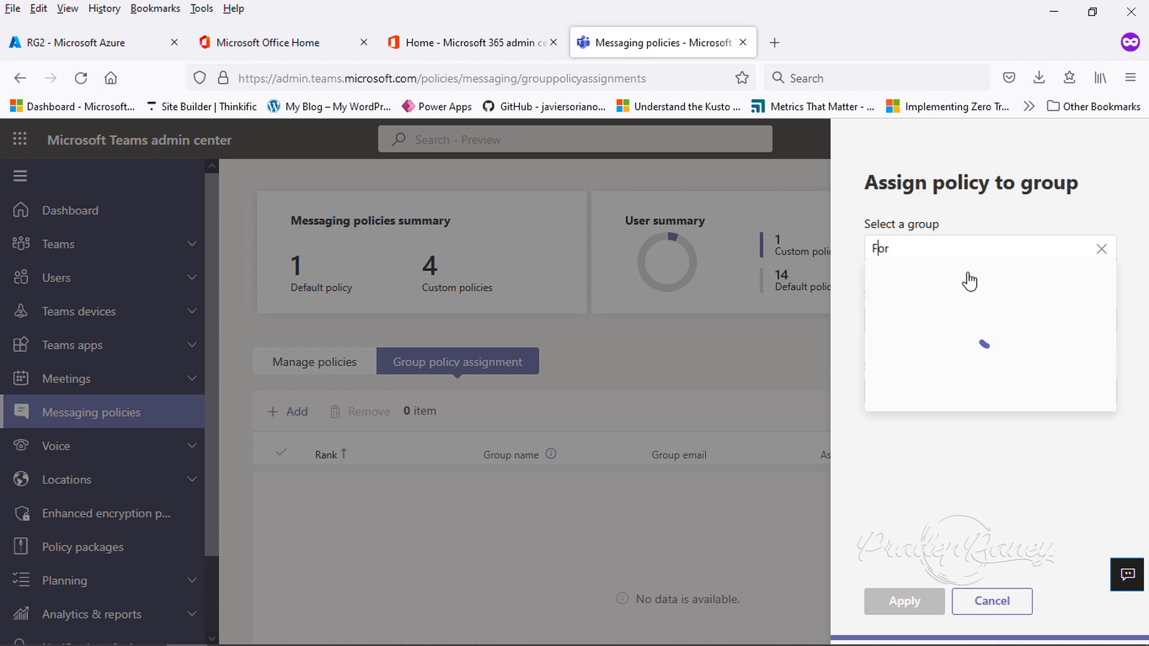
{"action": "mouse_move", "coordinate": [1098, 292]}
{"action": "left_click", "coordinate": [1054, 294]}
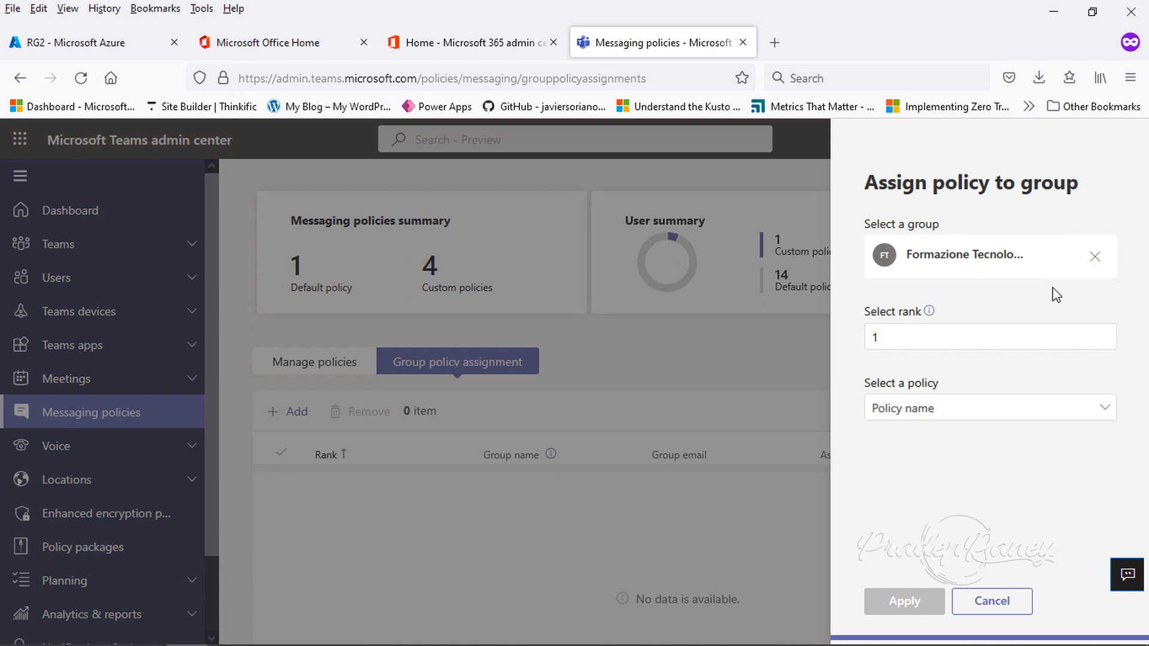
{"action": "left_click", "coordinate": [929, 415]}
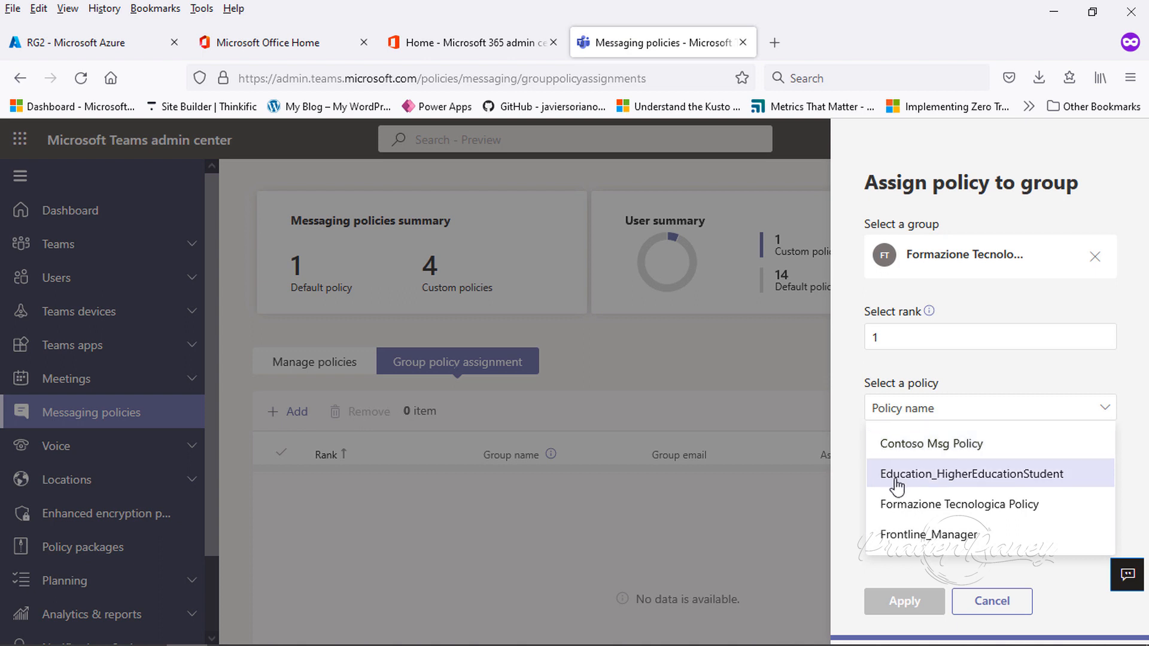
{"action": "left_click", "coordinate": [914, 510]}
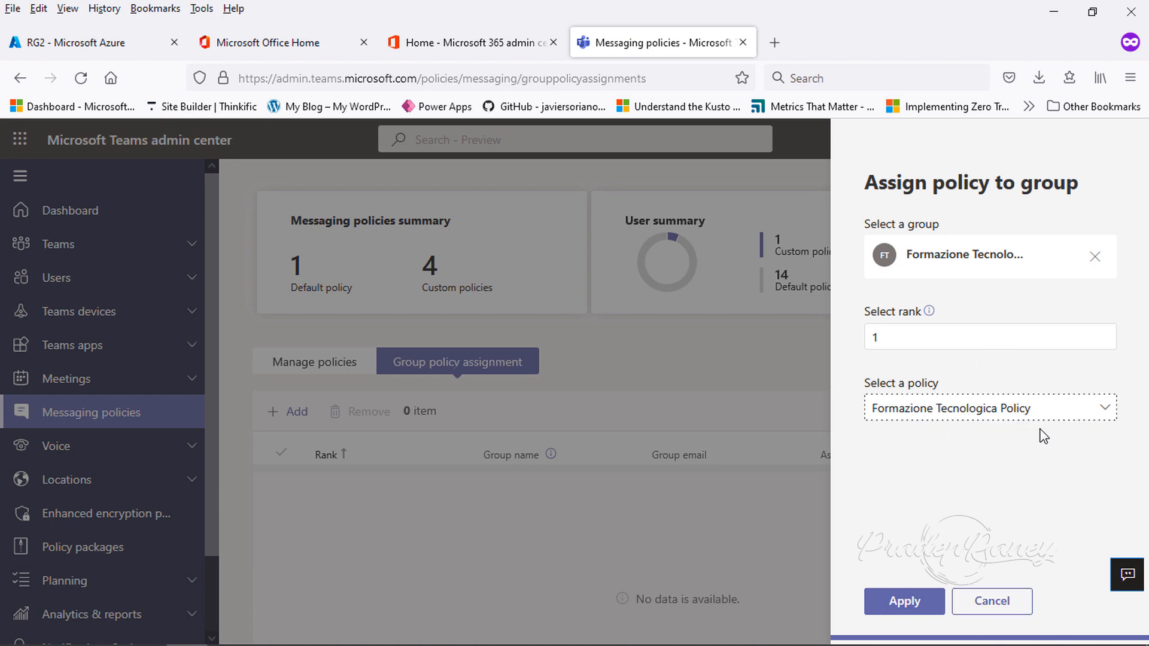
{"action": "left_click", "coordinate": [1007, 606]}
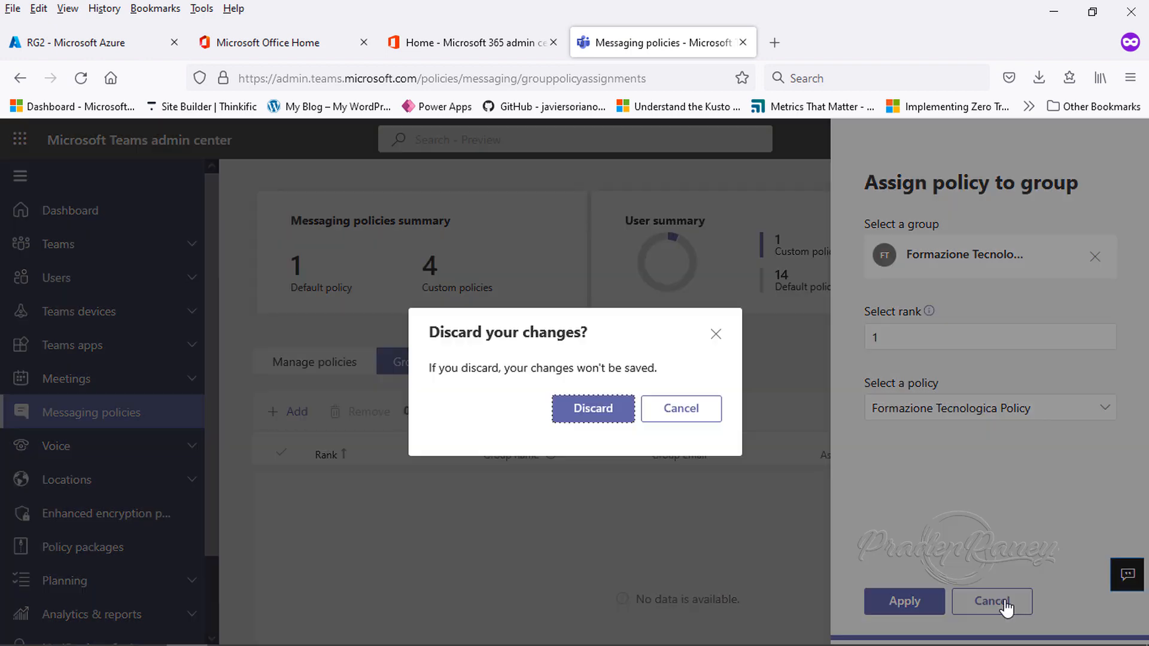
{"action": "left_click", "coordinate": [597, 413]}
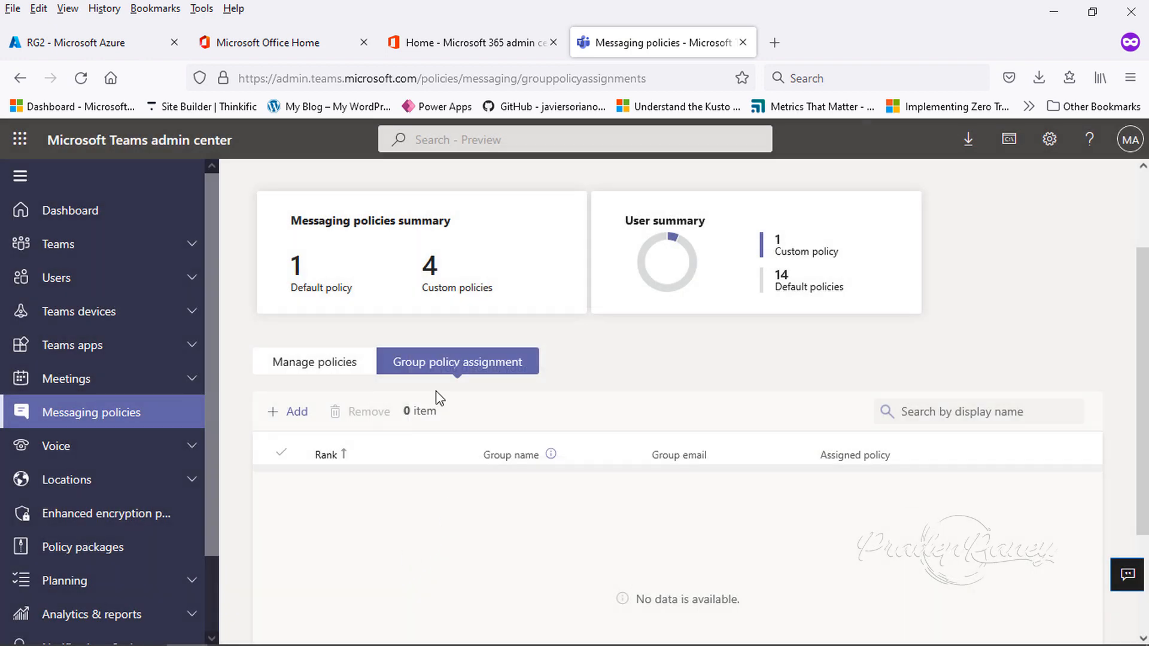
- Assign Formazione Tecnologica Policy to the test1 user
{"action": "left_click", "coordinate": [326, 366]}
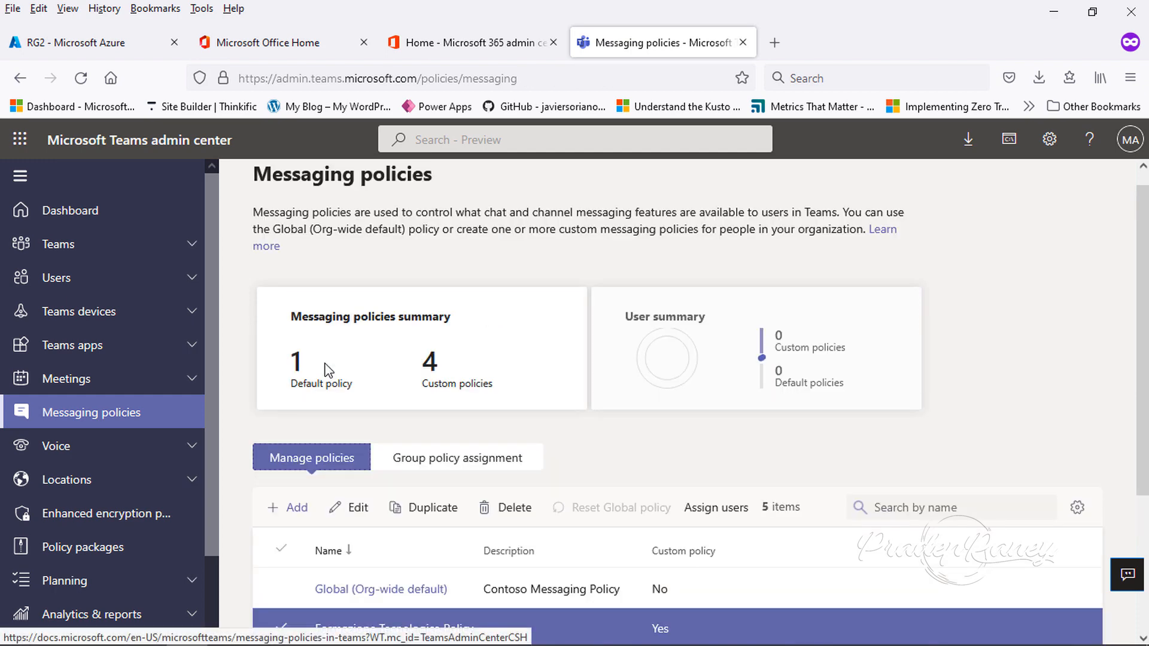
{"action": "scroll", "coordinate": [717, 498], "scroll_direction": "down", "scroll_amount": 1}
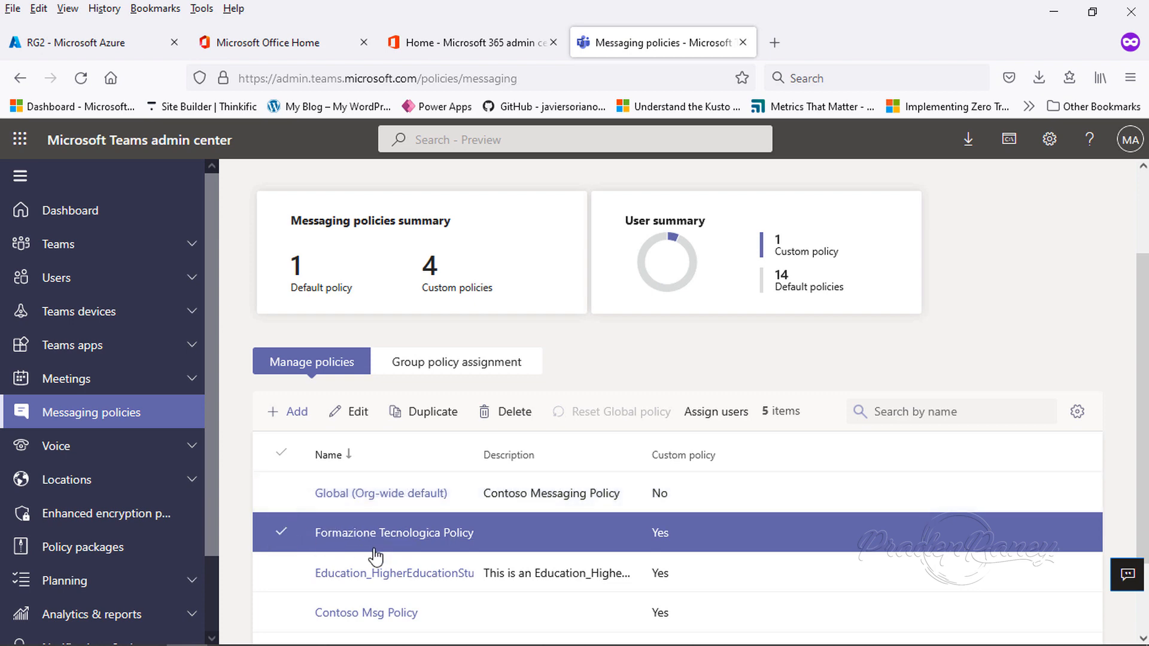
{"action": "left_click", "coordinate": [707, 420]}
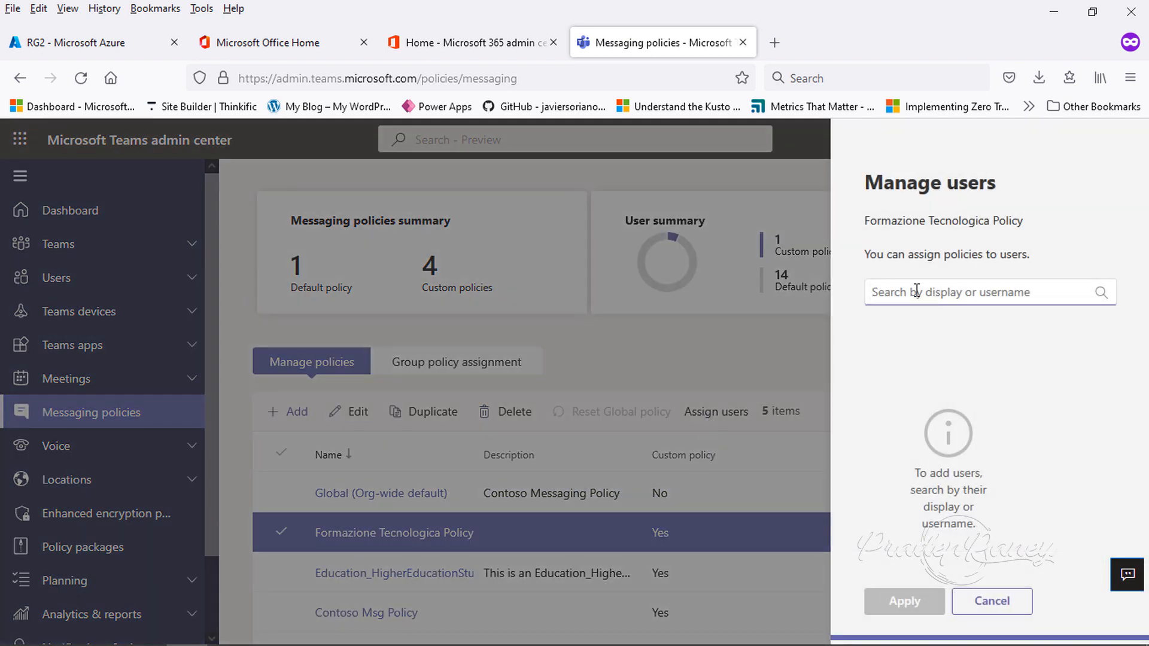
{"action": "type", "text": "test1"}
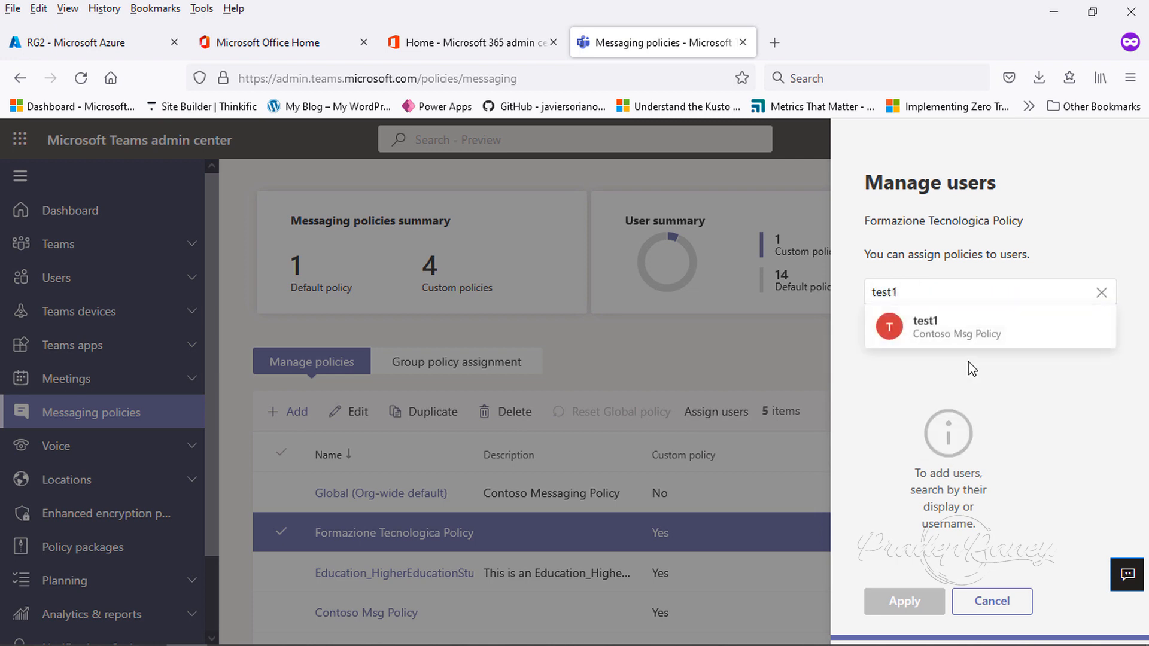
{"action": "left_click", "coordinate": [1062, 327]}
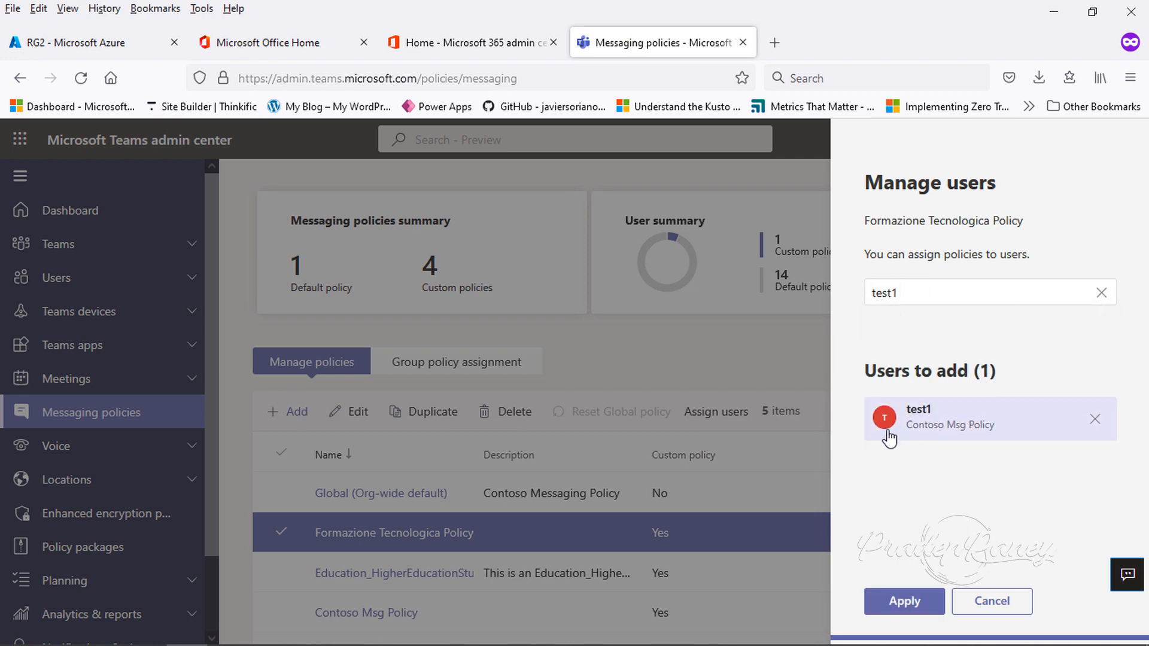
{"action": "left_click", "coordinate": [913, 601]}
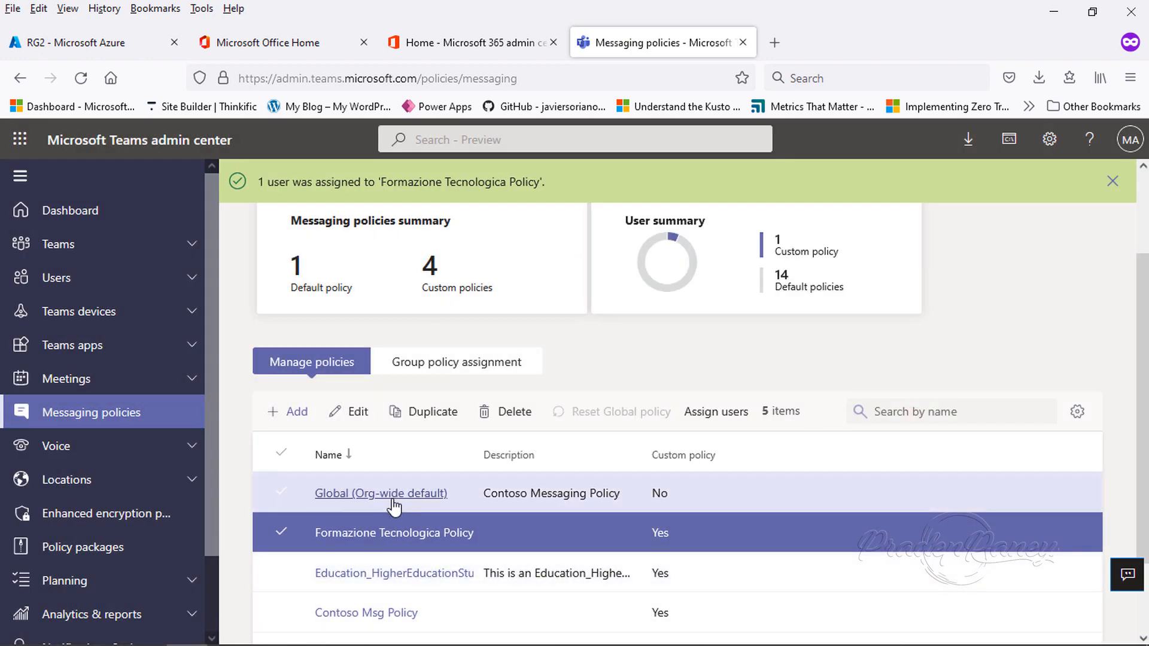
- Assign Formazione Tecnologica Policy to the MOD Administrator account as well
{"action": "left_click", "coordinate": [740, 423]}
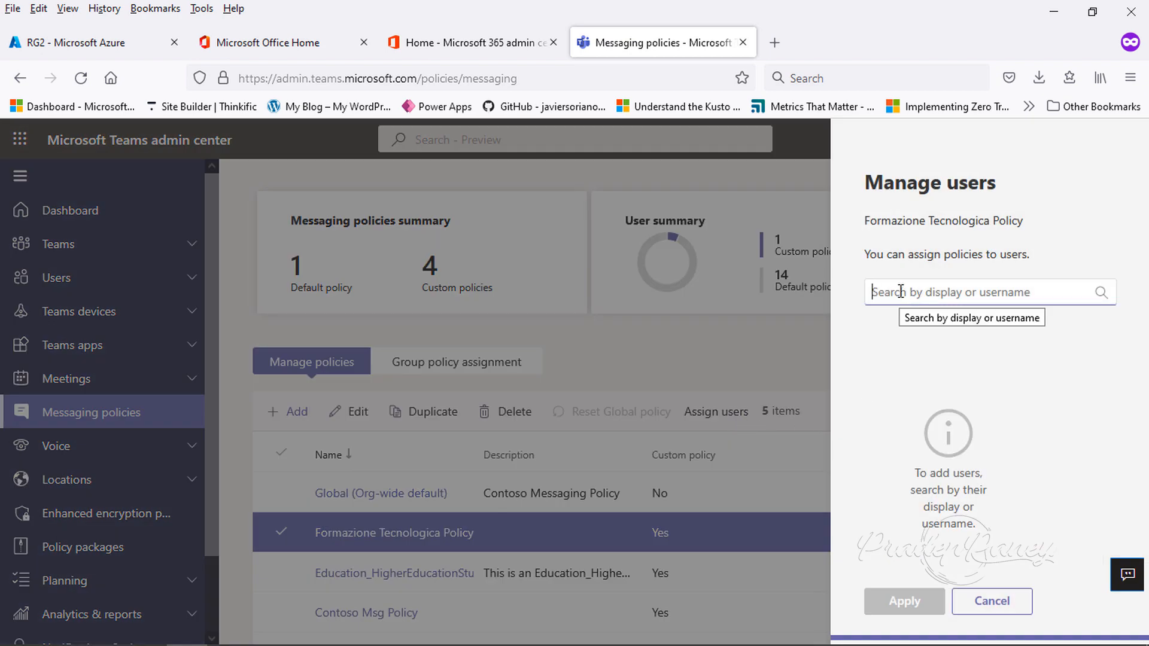
{"action": "type", "text": "mod"}
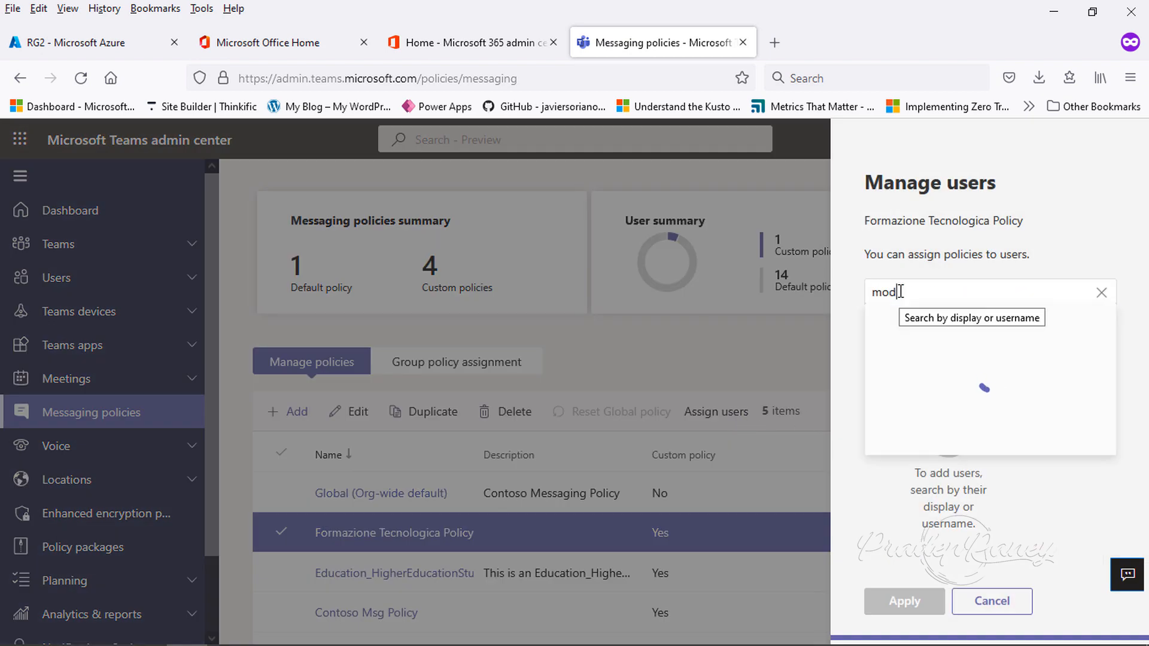
{"action": "left_click", "coordinate": [1048, 335]}
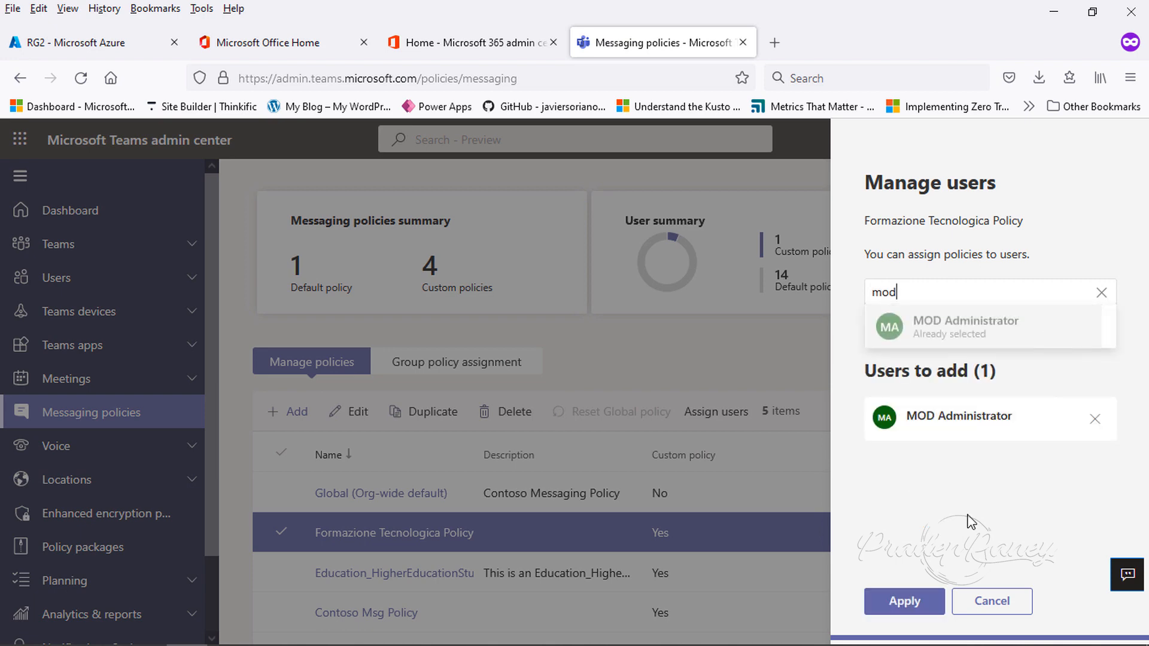
{"action": "left_click", "coordinate": [916, 602]}
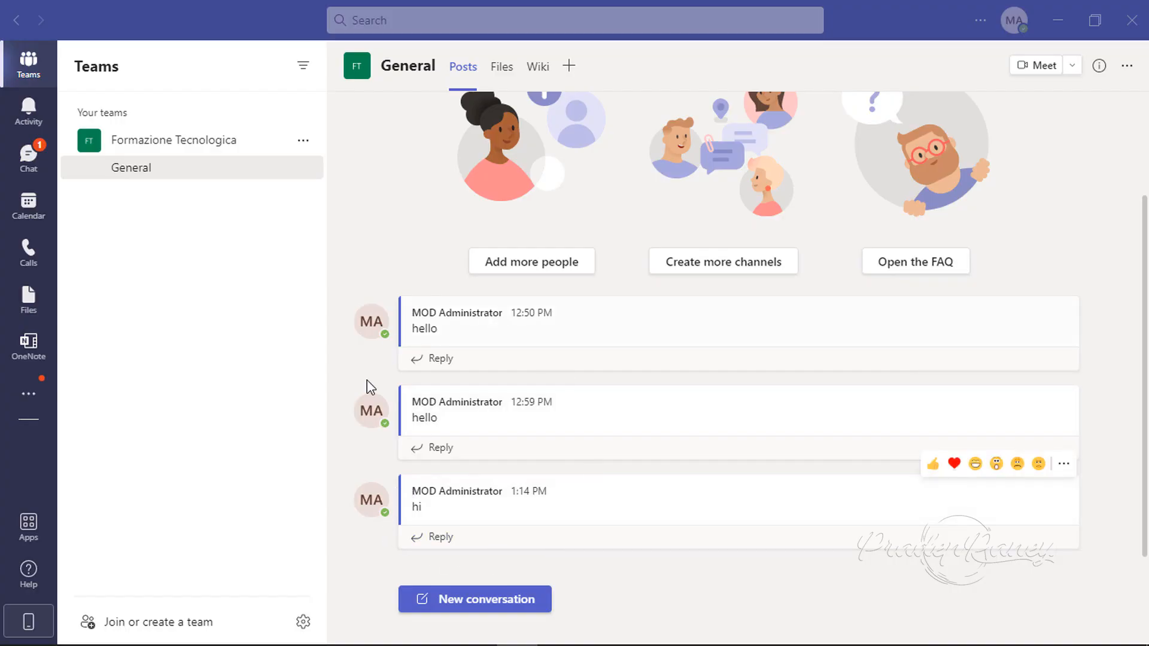
- In the Teams app, edit the second hello message in the General channel so it reads edited
{"action": "left_click", "coordinate": [443, 421]}
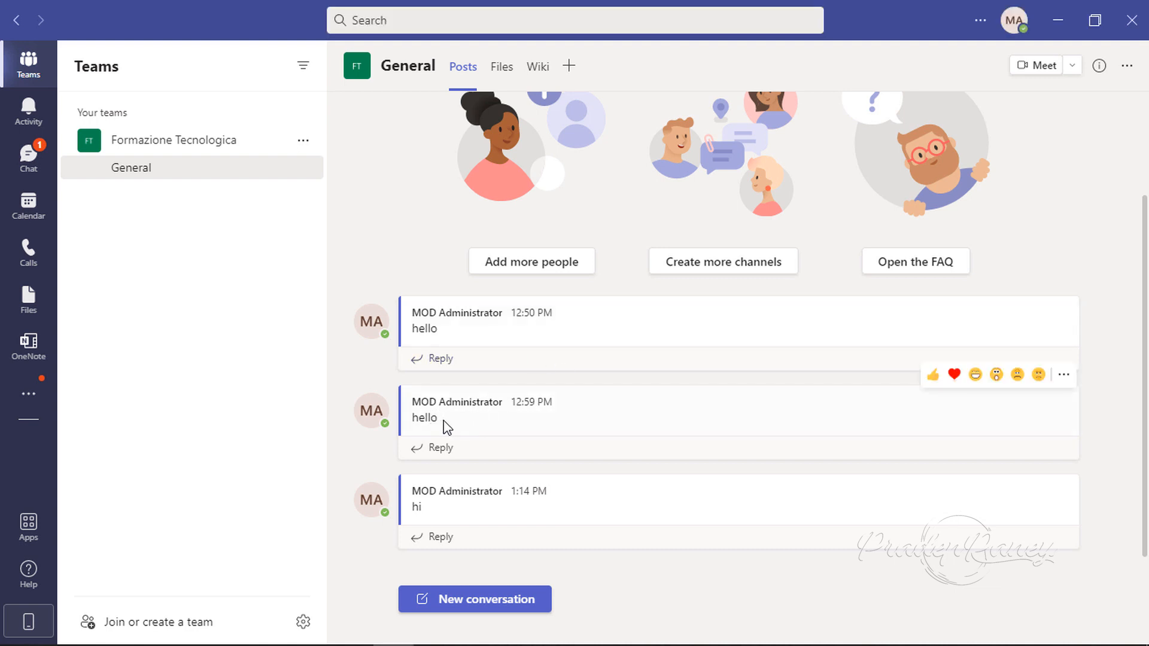
{"action": "left_click", "coordinate": [1063, 375]}
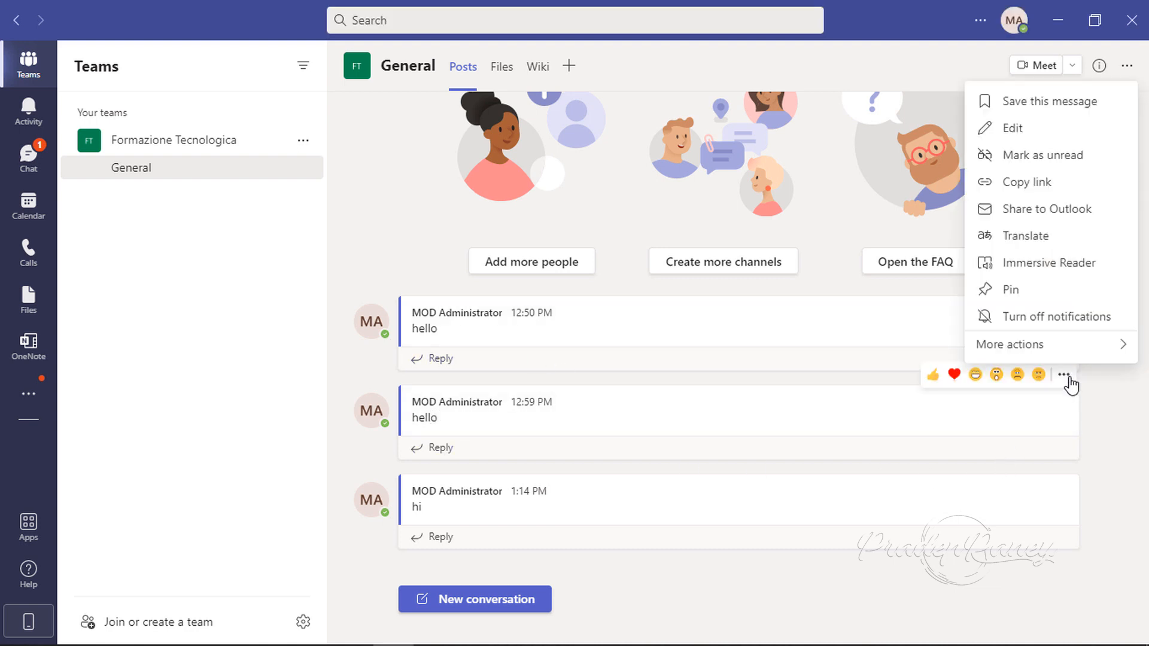
{"action": "left_click", "coordinate": [1014, 128]}
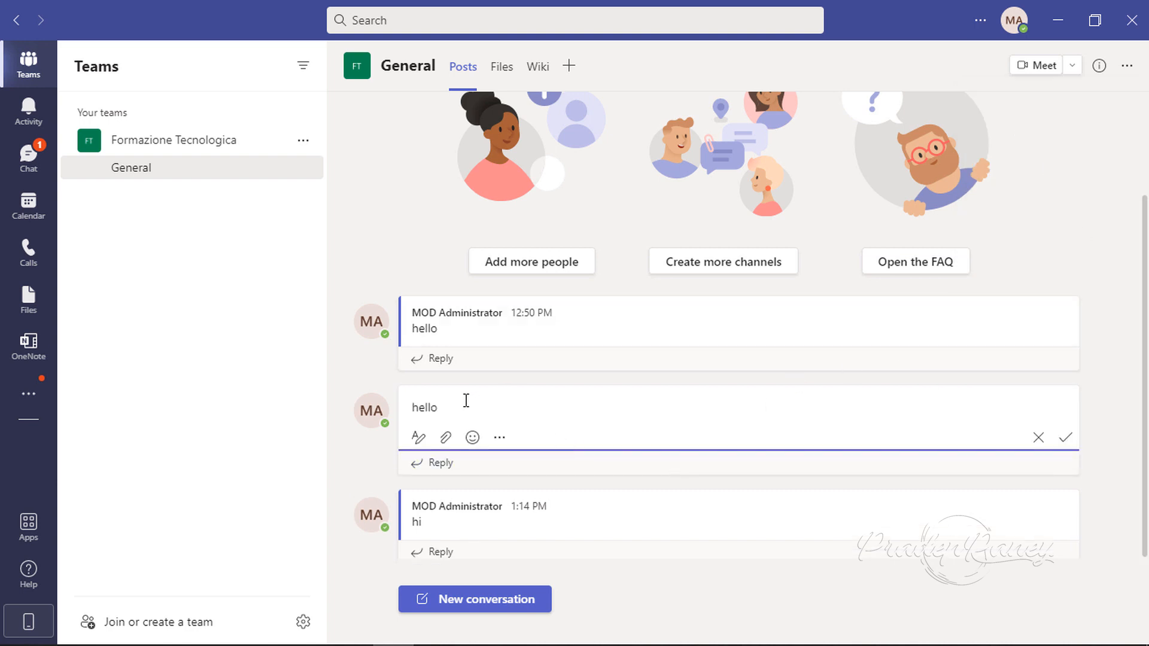
{"action": "left_click_drag", "start_coordinate": [466, 400], "coordinate": [389, 402]}
{"action": "type", "text": "edited"}
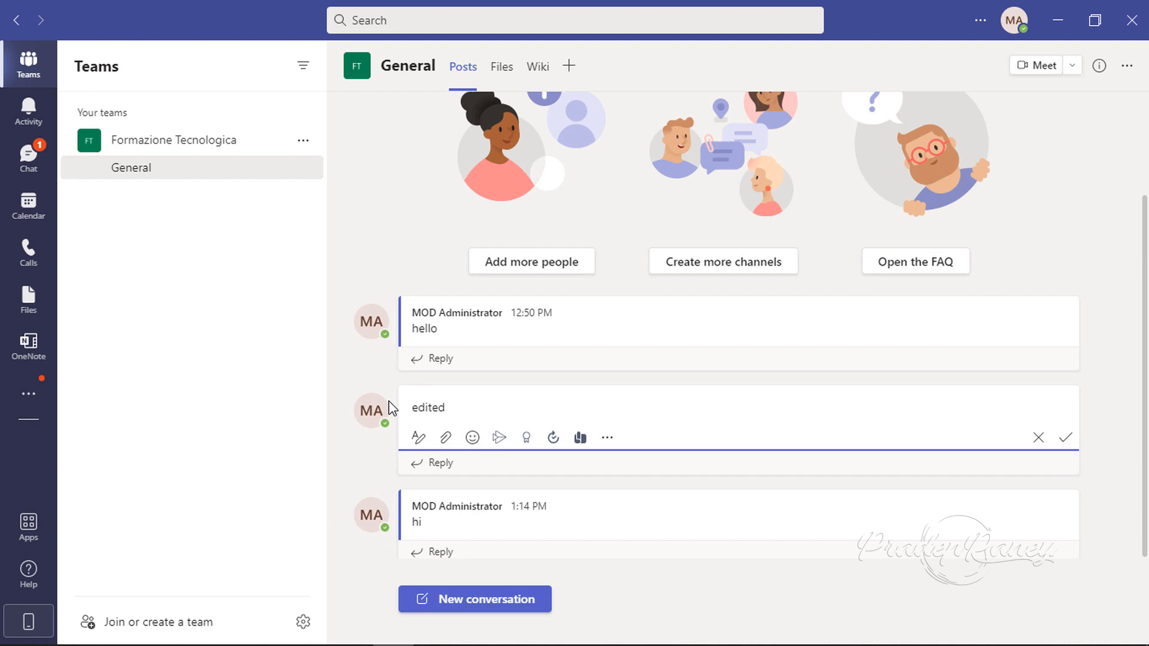
{"action": "key", "text": "Return"}
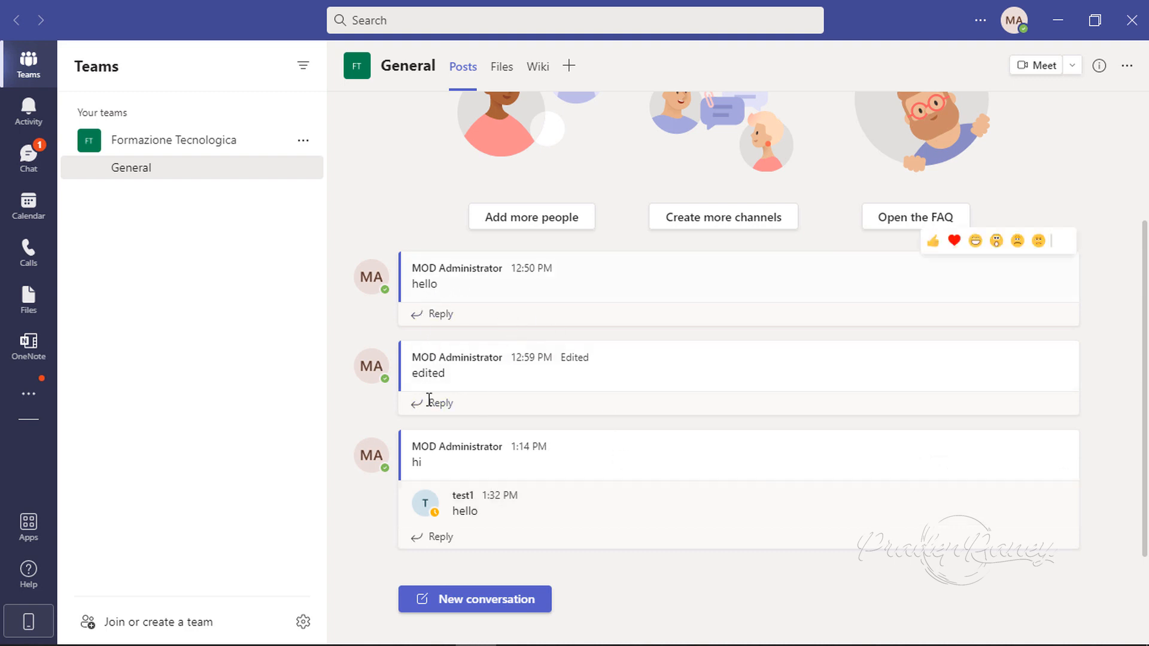
- Delete the edited message in the General channel, then undo the deletion
{"action": "mouse_move", "coordinate": [467, 443]}
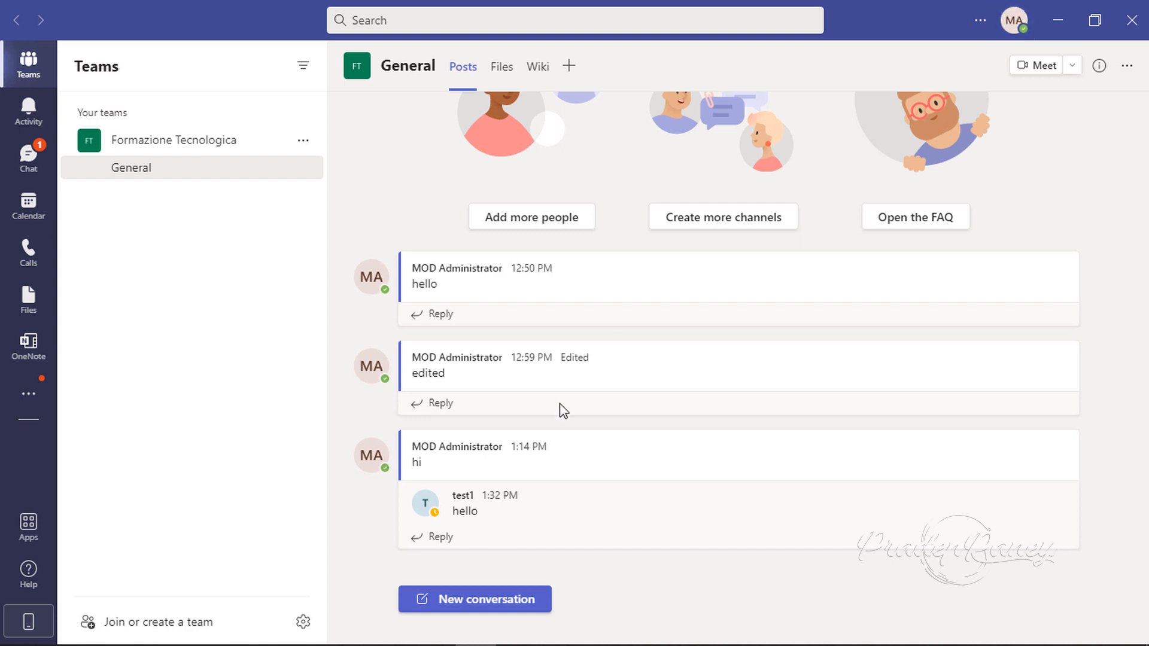
{"action": "mouse_move", "coordinate": [436, 387]}
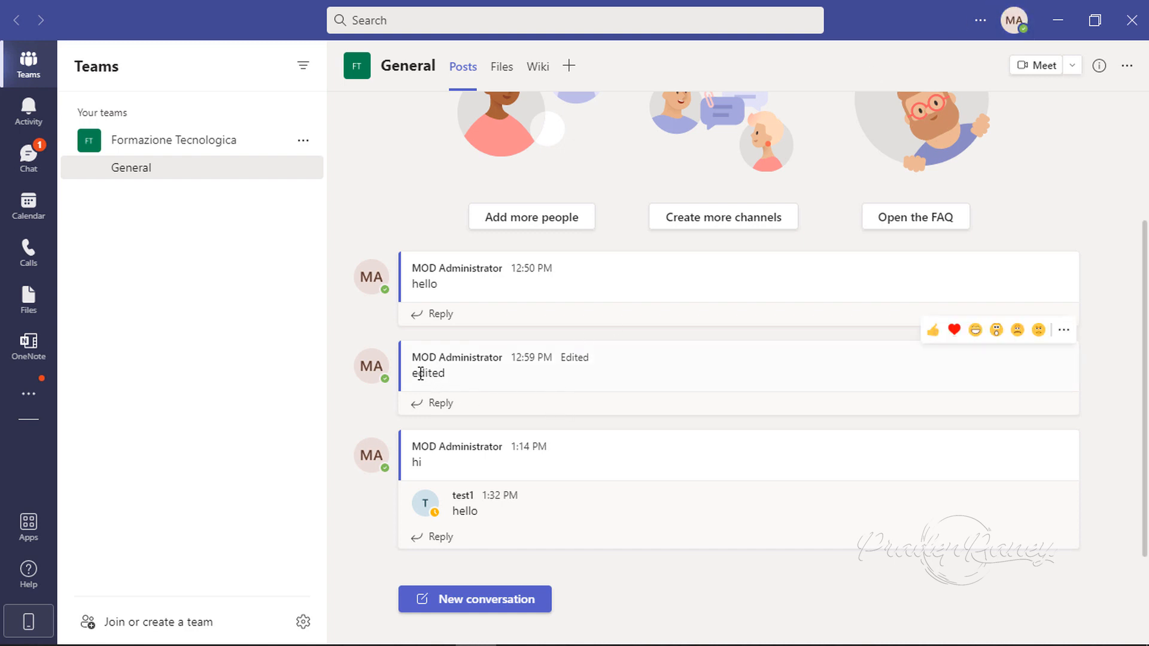
{"action": "left_click", "coordinate": [1064, 332]}
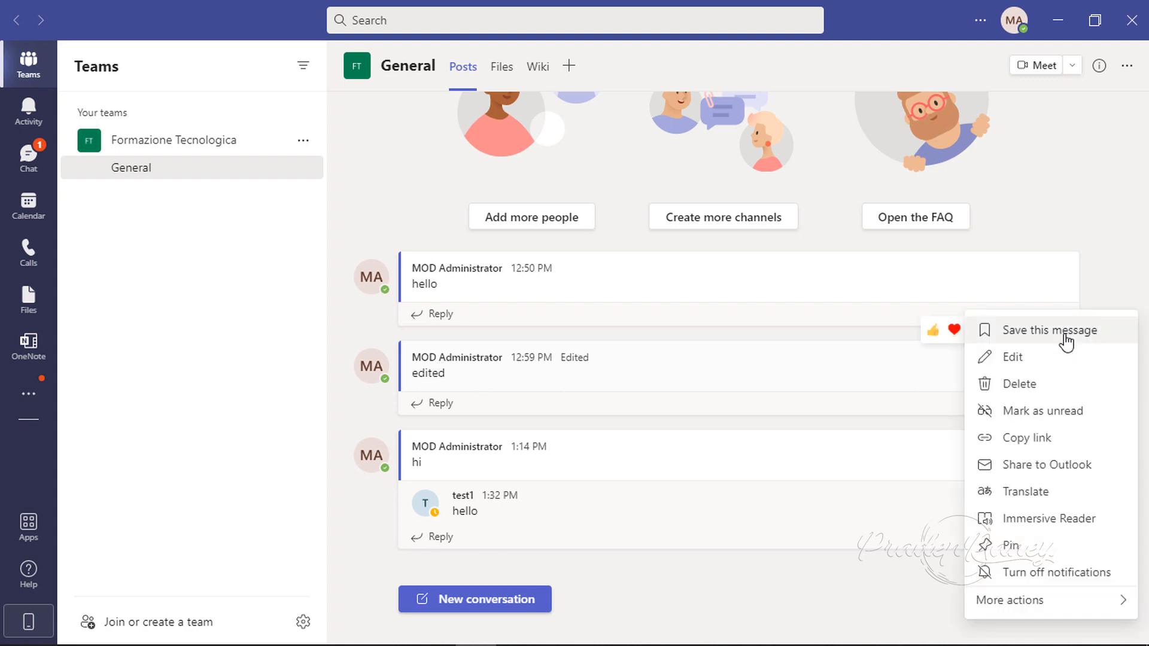
{"action": "left_click", "coordinate": [1024, 386]}
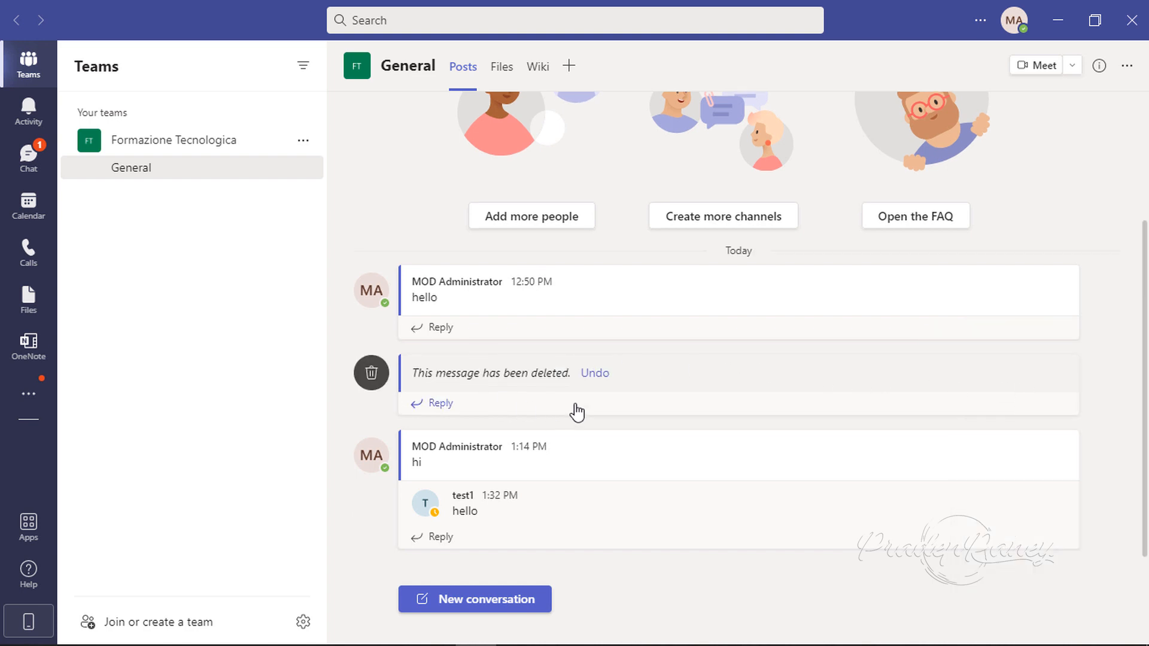
{"action": "left_click", "coordinate": [595, 373]}
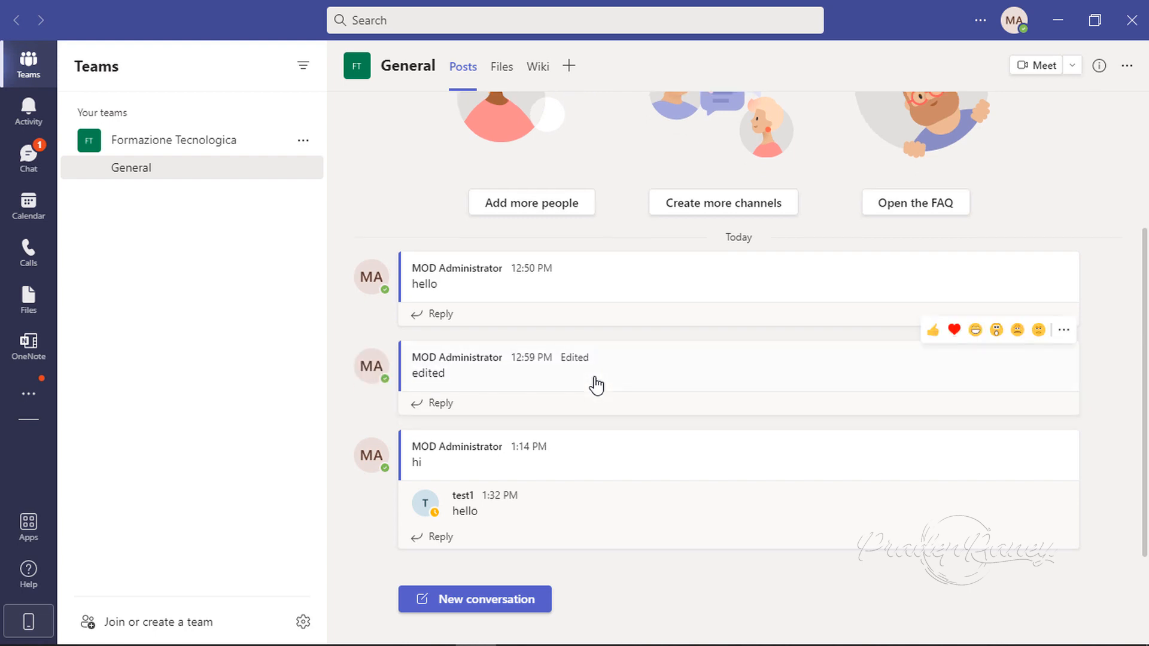